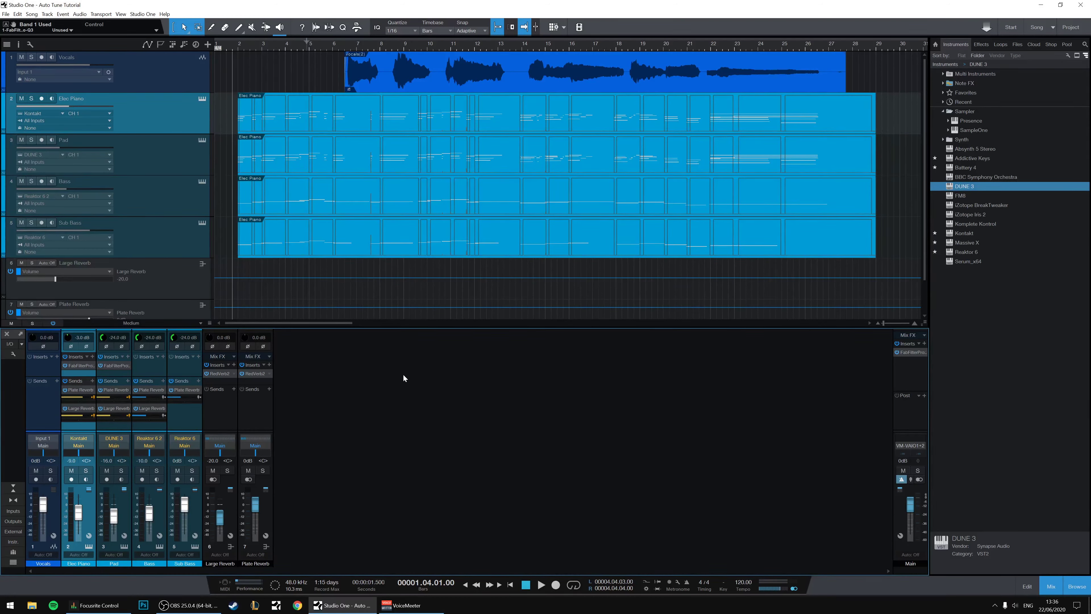
- Play back the Auto Tune Tutorial song and select the vocal event on the Vocals track
key(space)
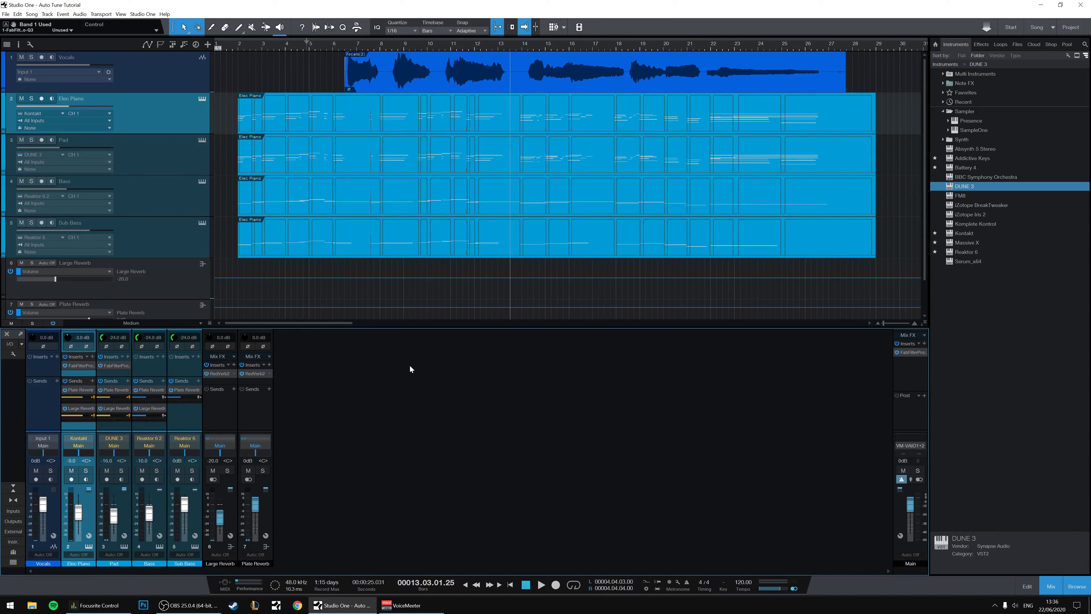
click(408, 87)
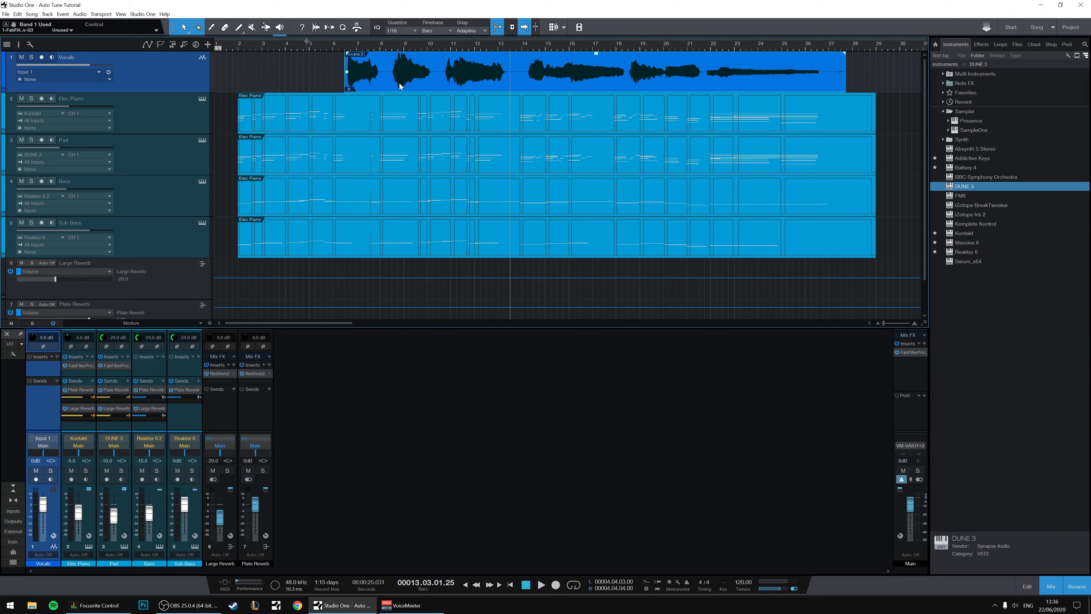
- Open the vocal in Melodyne and redetect it with the Melodic algorithm, giving G Minor notes
double_click(403, 87)
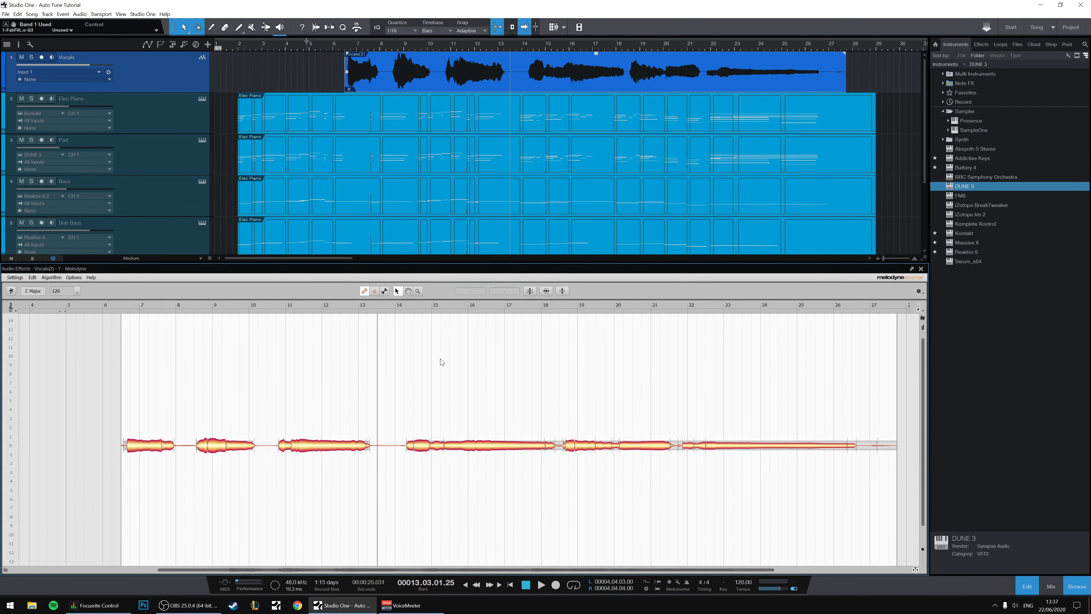
click(51, 278)
click(57, 302)
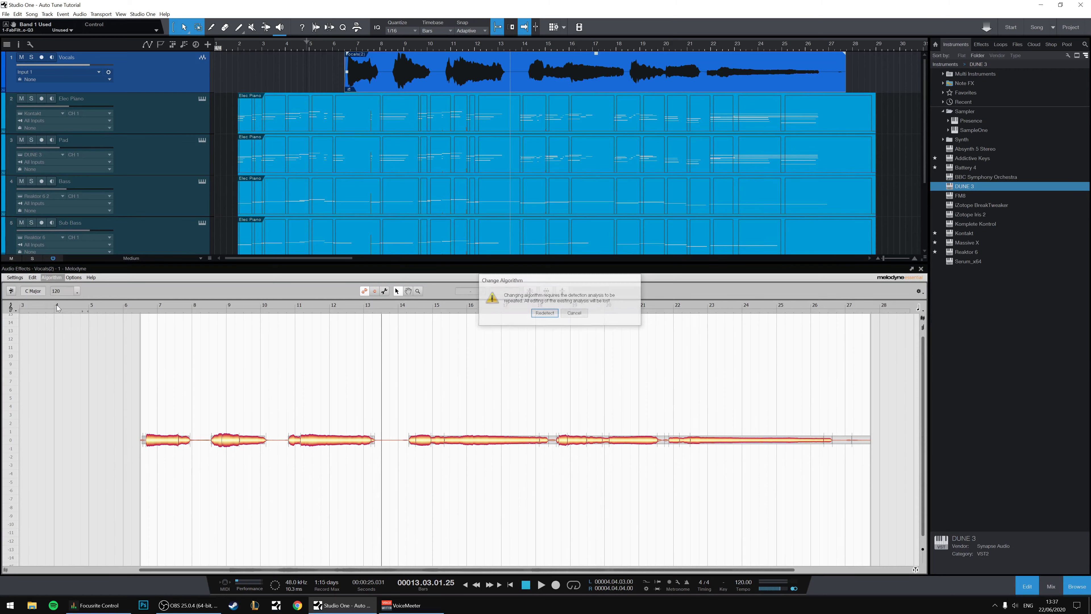
click(545, 312)
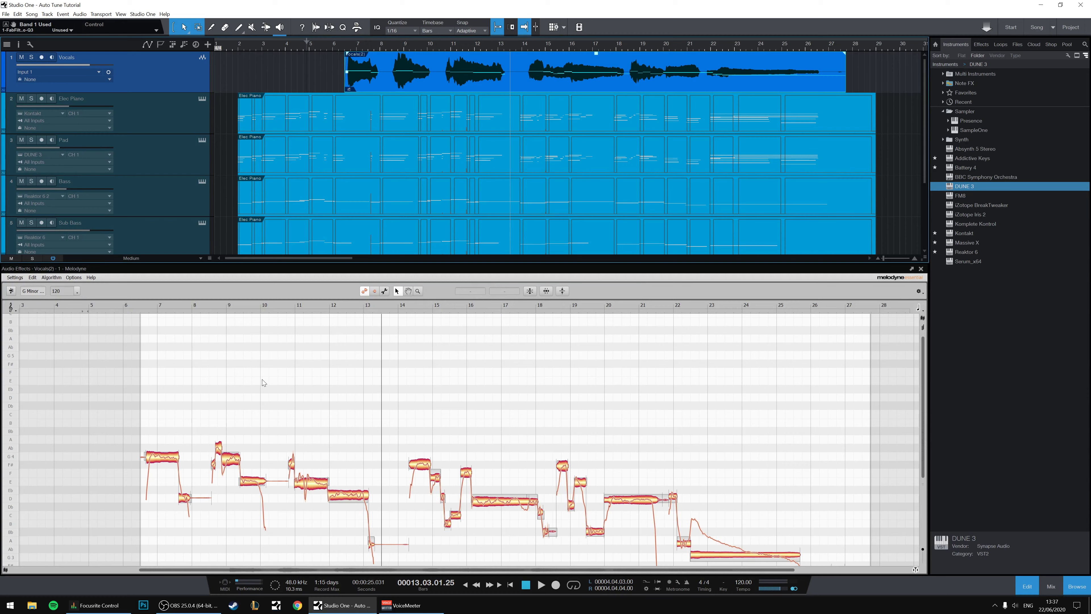
- Move the playhead to bar 6 and inspect the detected notes G4 and D4, leaving none selected
scroll(262, 380, down, 4)
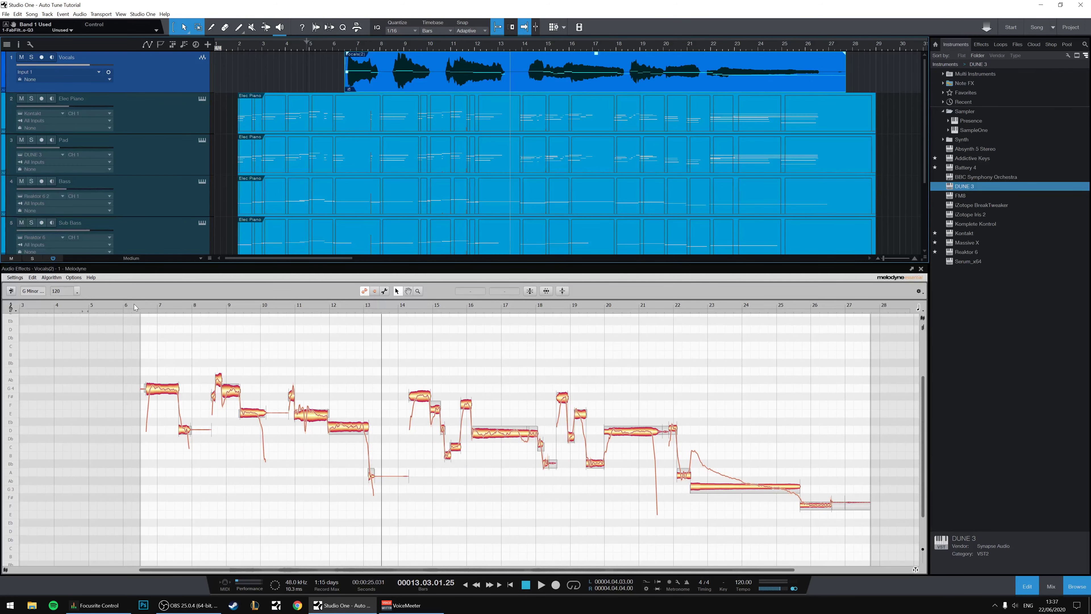
click(135, 307)
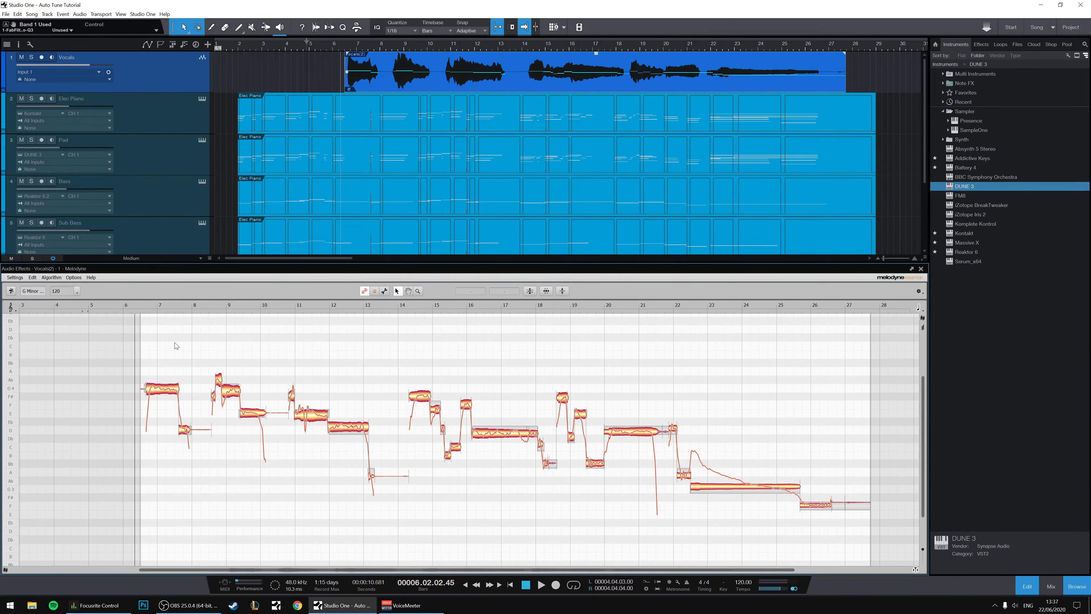
drag(158, 340, 853, 596)
click(334, 430)
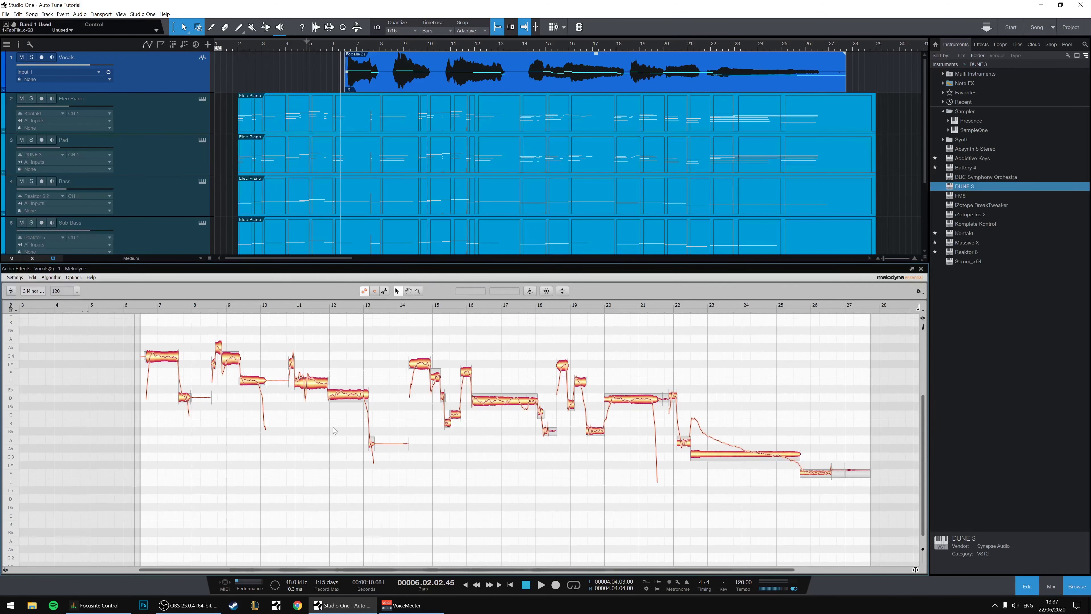
click(155, 360)
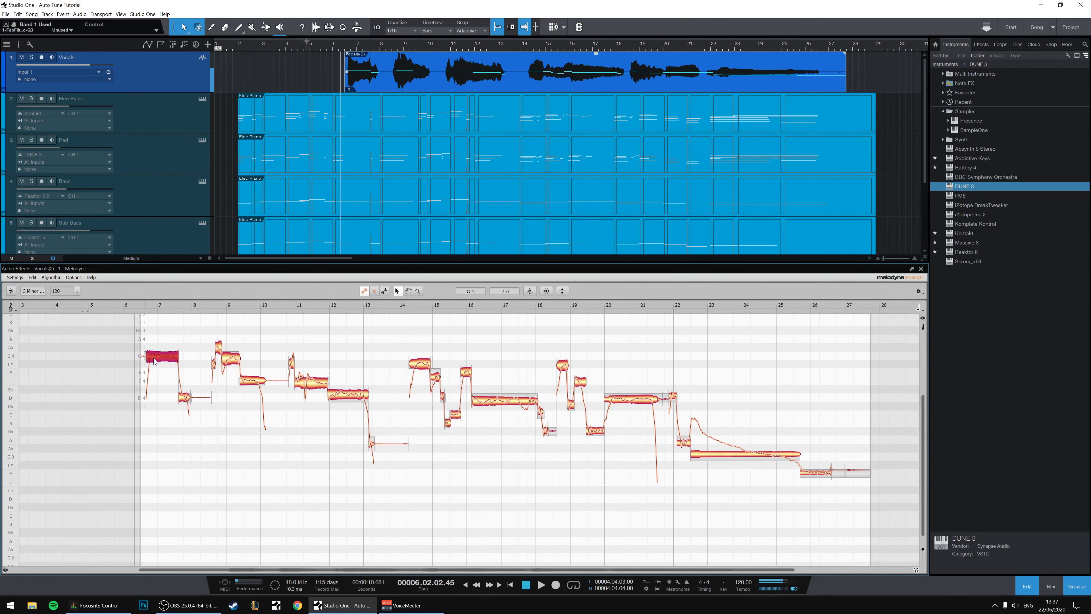
click(185, 400)
click(150, 404)
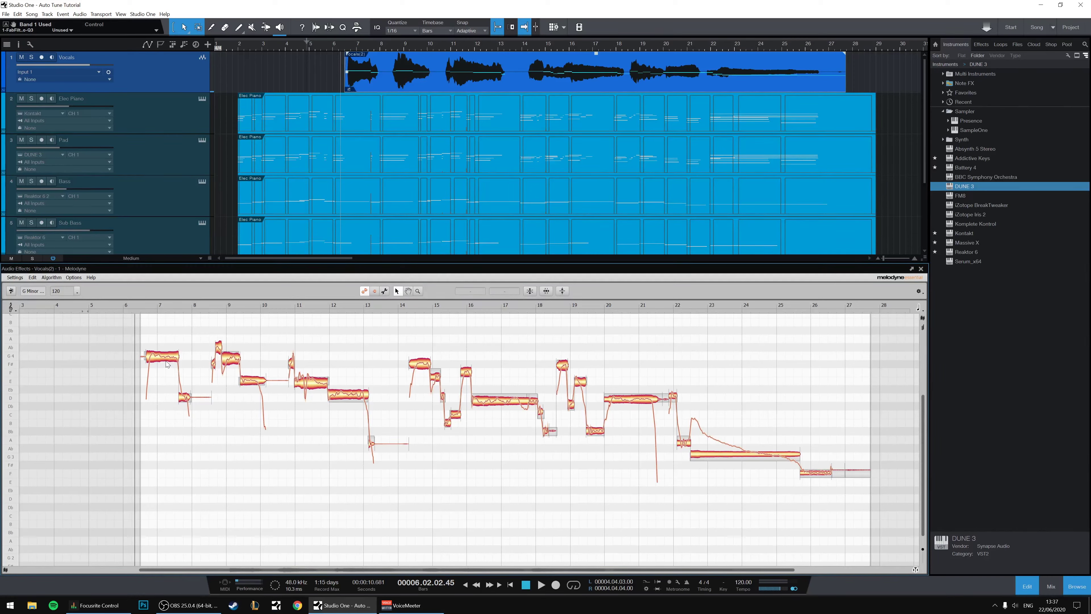
- Audition the vocal from bar 6, then drag the first G4 note up to about D5
key(space)
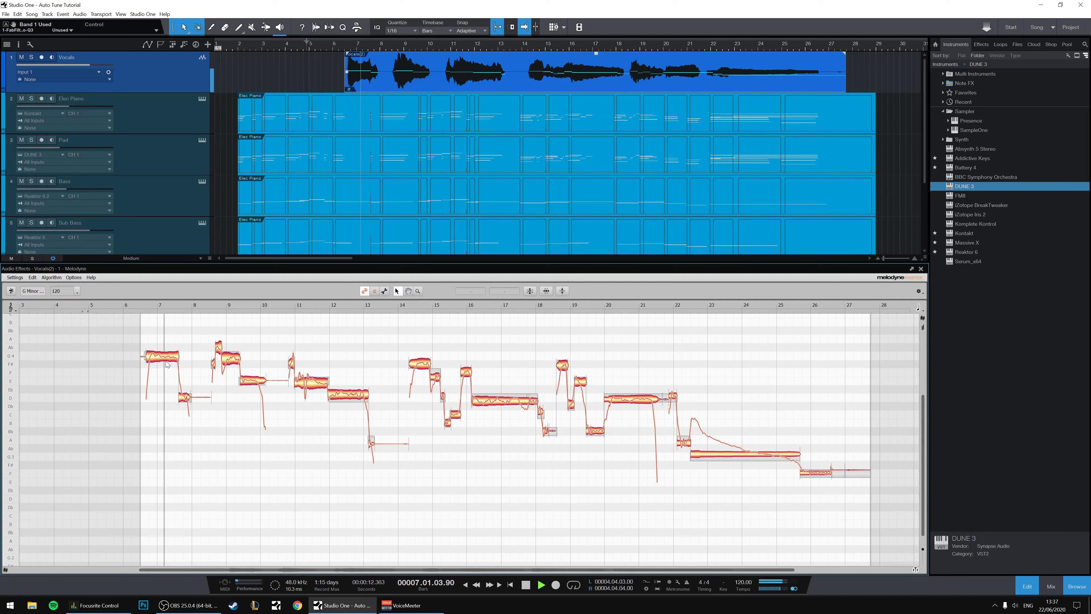
key(space)
click(166, 361)
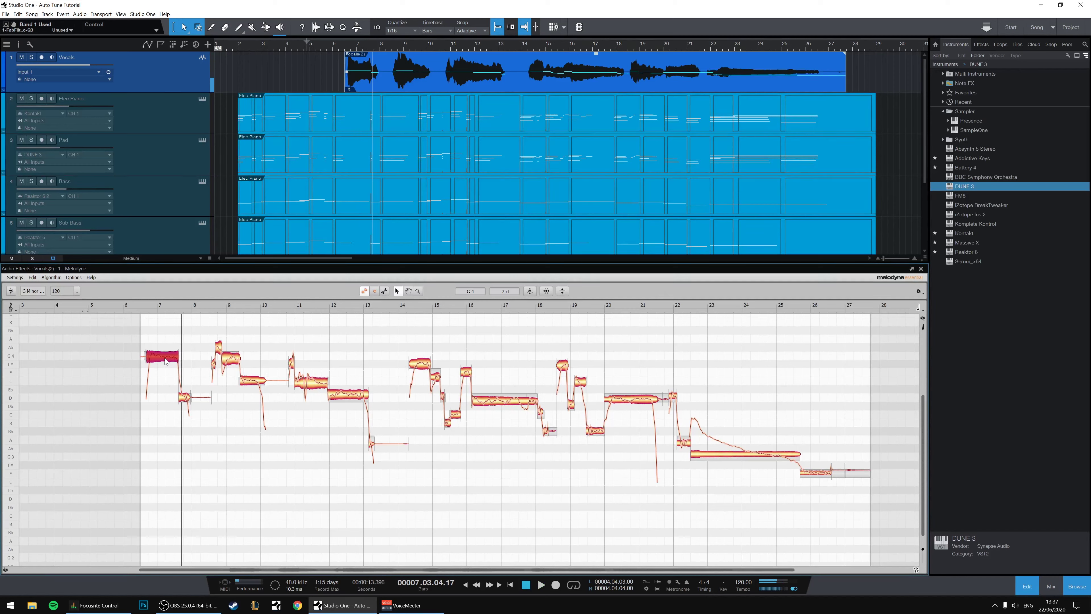
drag(166, 361, 179, 337)
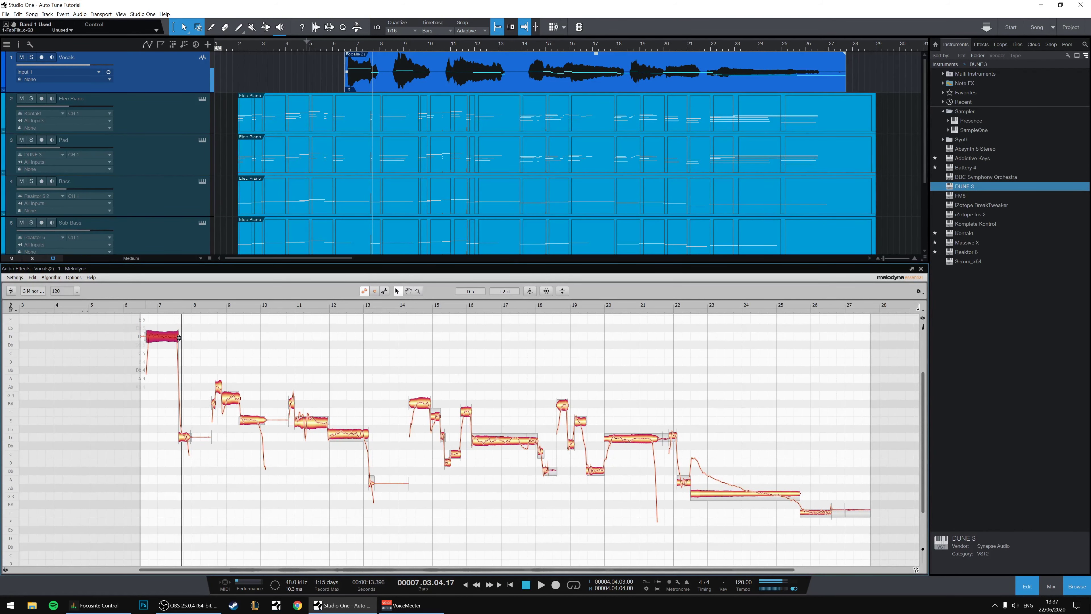
- Play from bar 5 and raise the short bar 8–9 notes to C5, G5 and higher
click(215, 339)
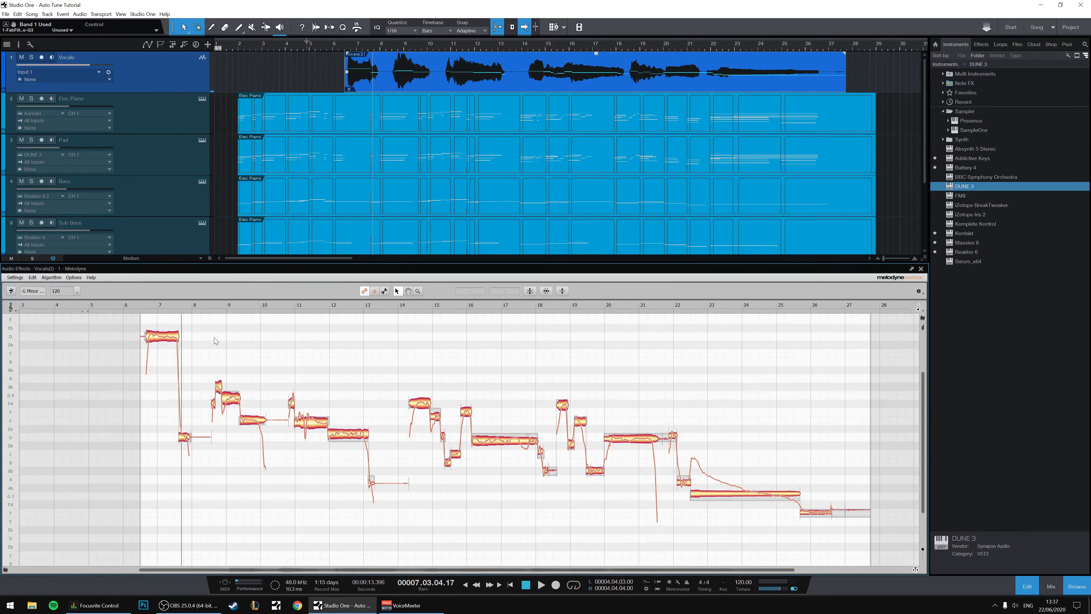
click(84, 306)
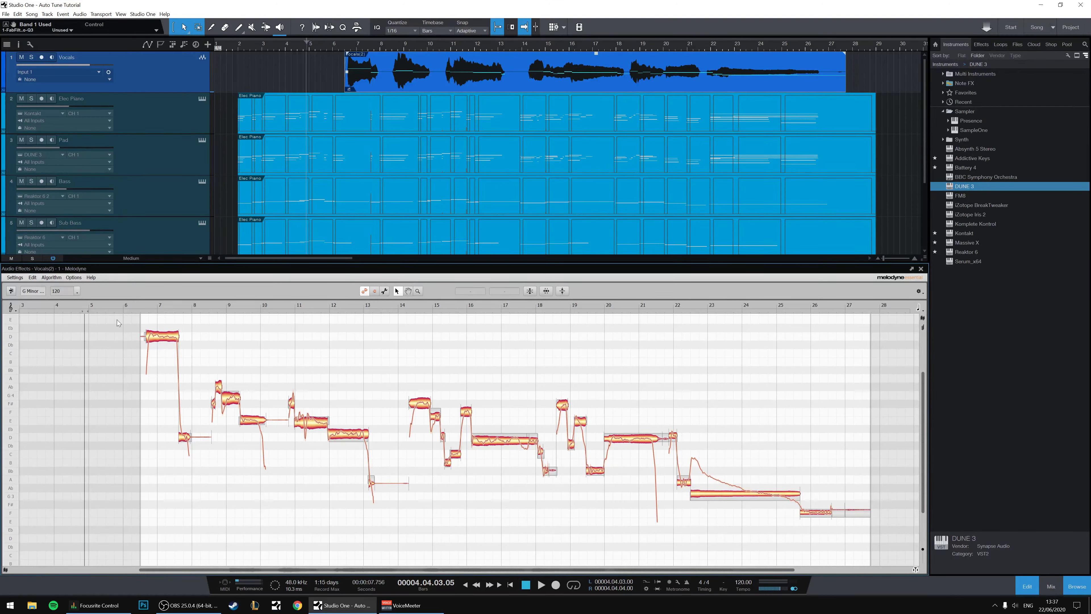
scroll(216, 352, up, 3)
scroll(290, 359, up, 1)
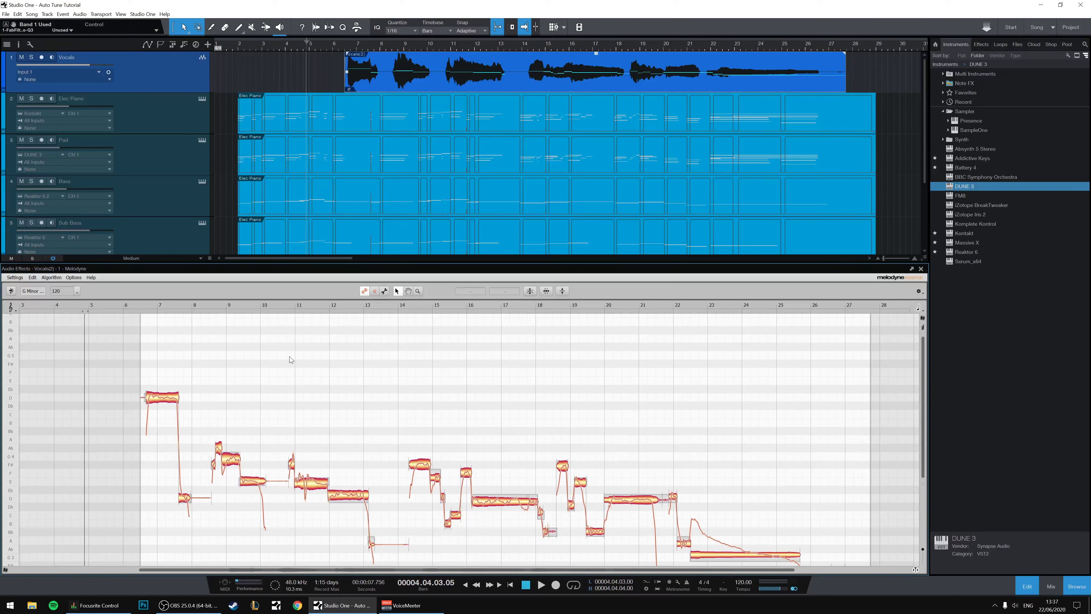
key(space)
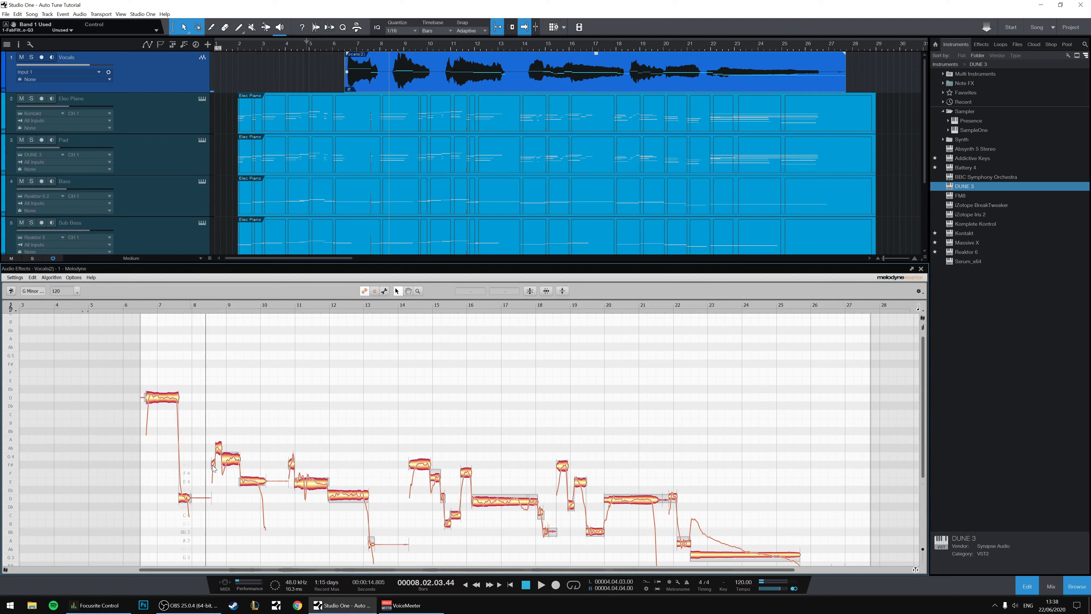
drag(213, 467, 217, 395)
drag(219, 445, 229, 358)
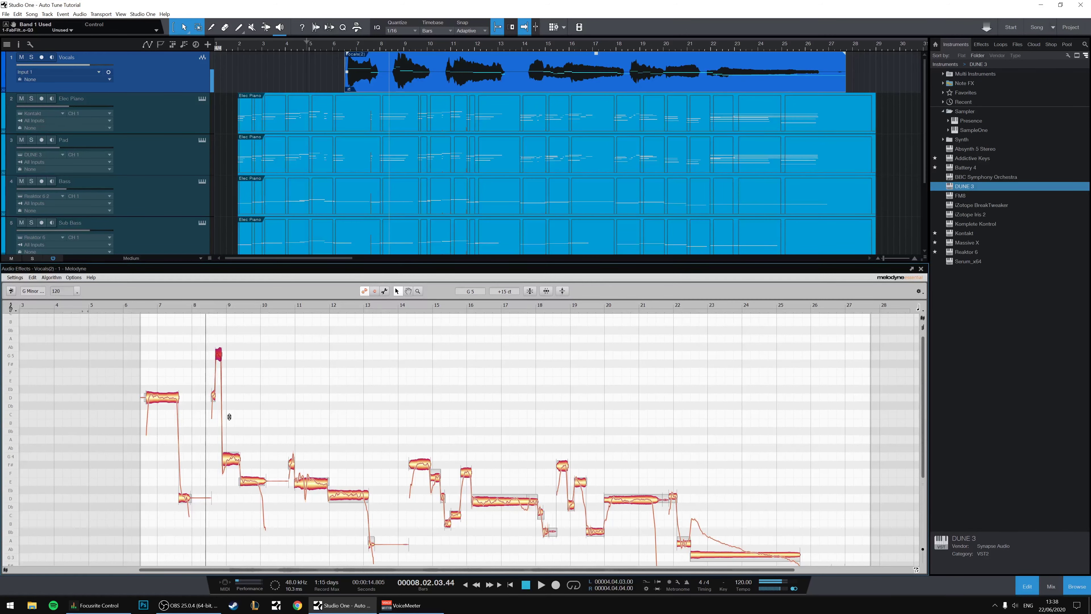
drag(238, 459, 252, 335)
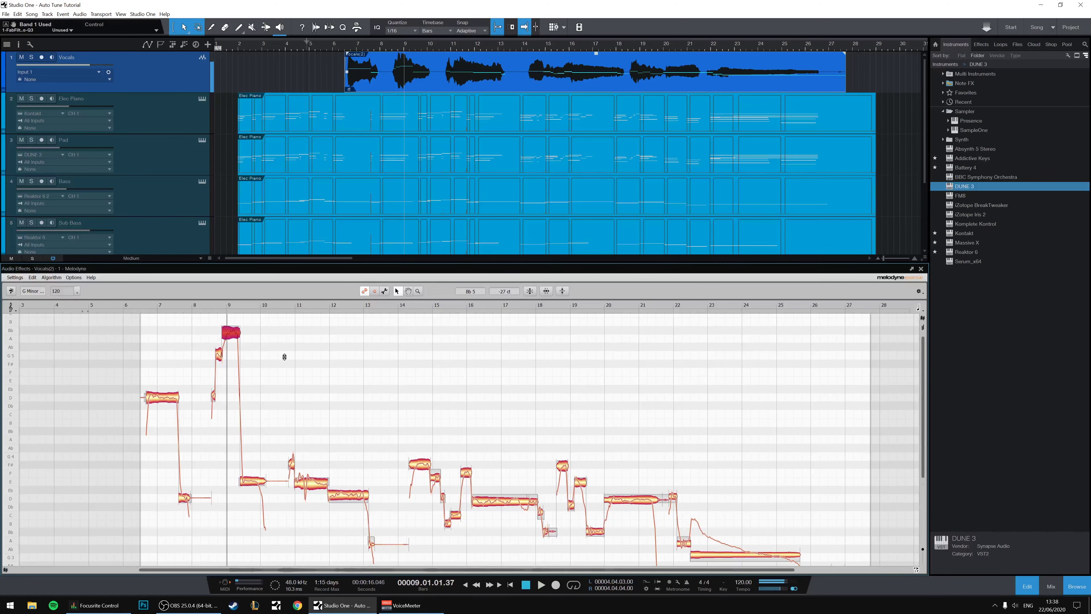
- Replay the edited phrase from about bar 6 and stop
click(149, 305)
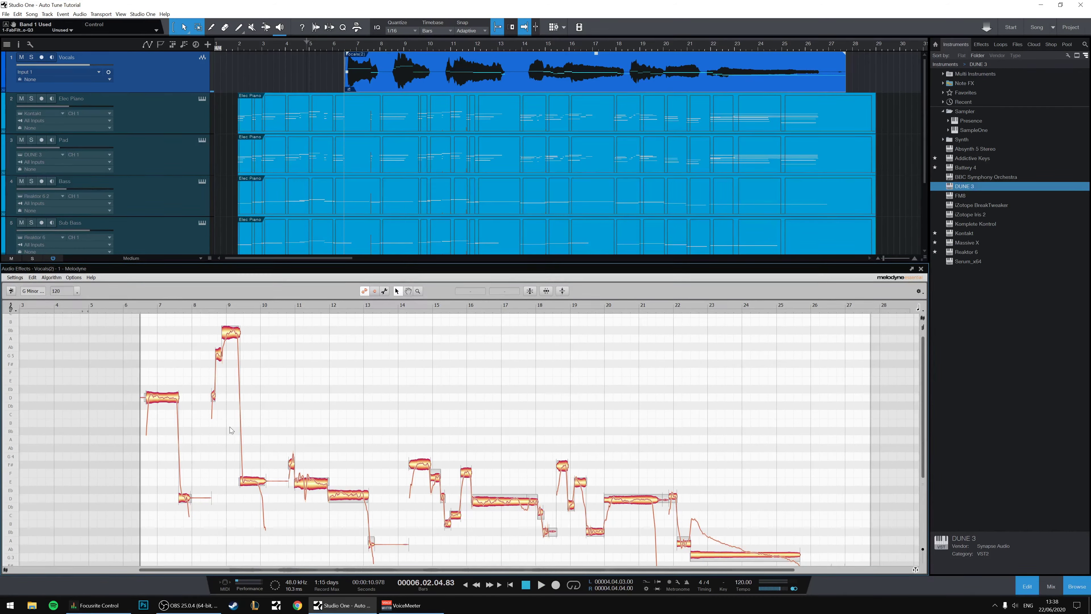
key(space)
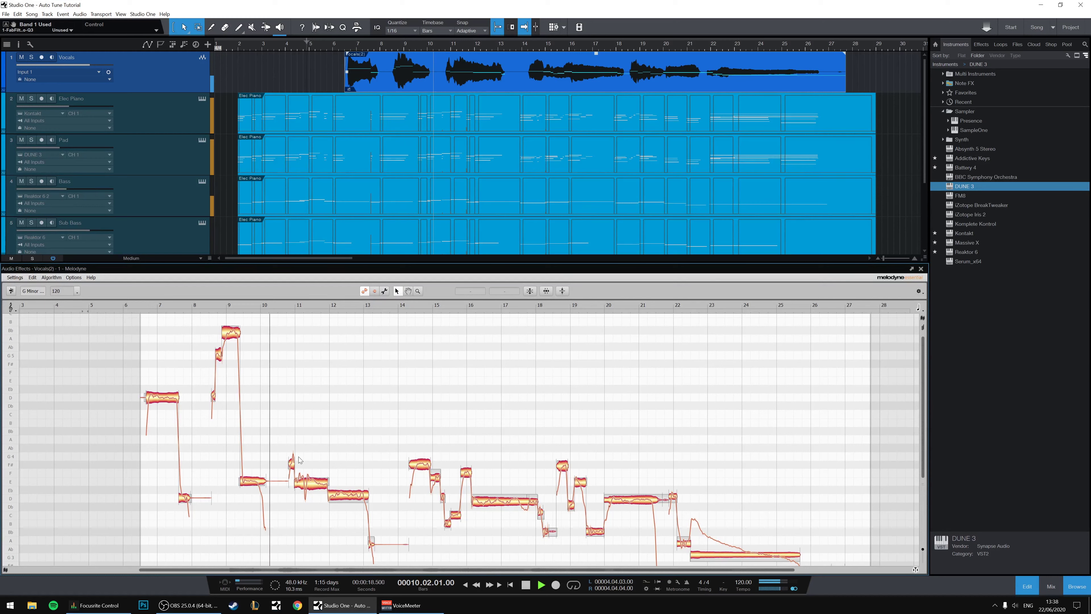
key(space)
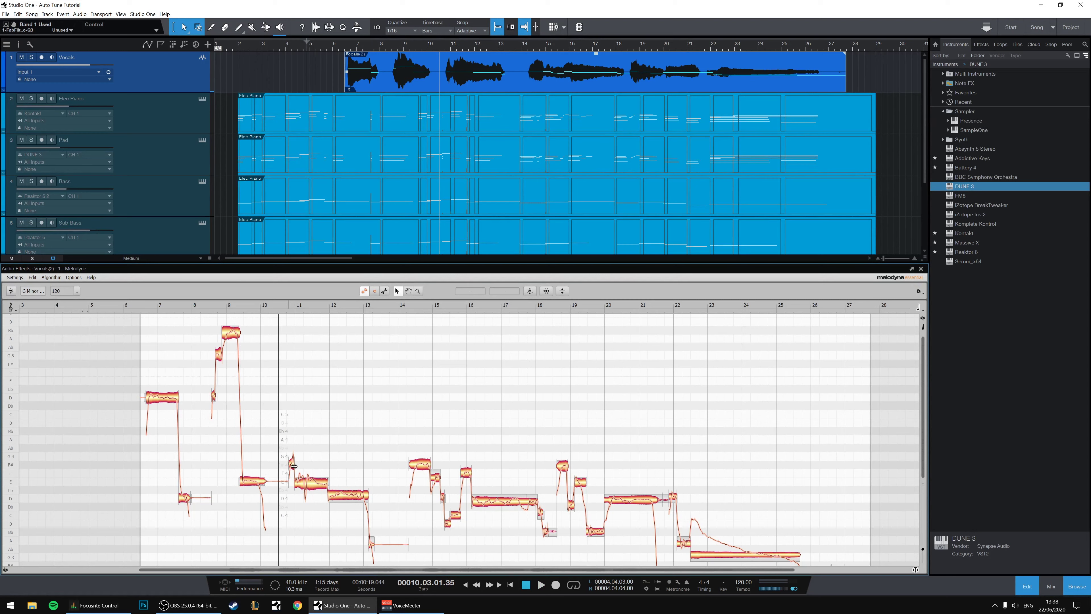
- Raise the bar 10.9 note to B5 and the bar 11 E4 note to Db5
drag(294, 466, 300, 325)
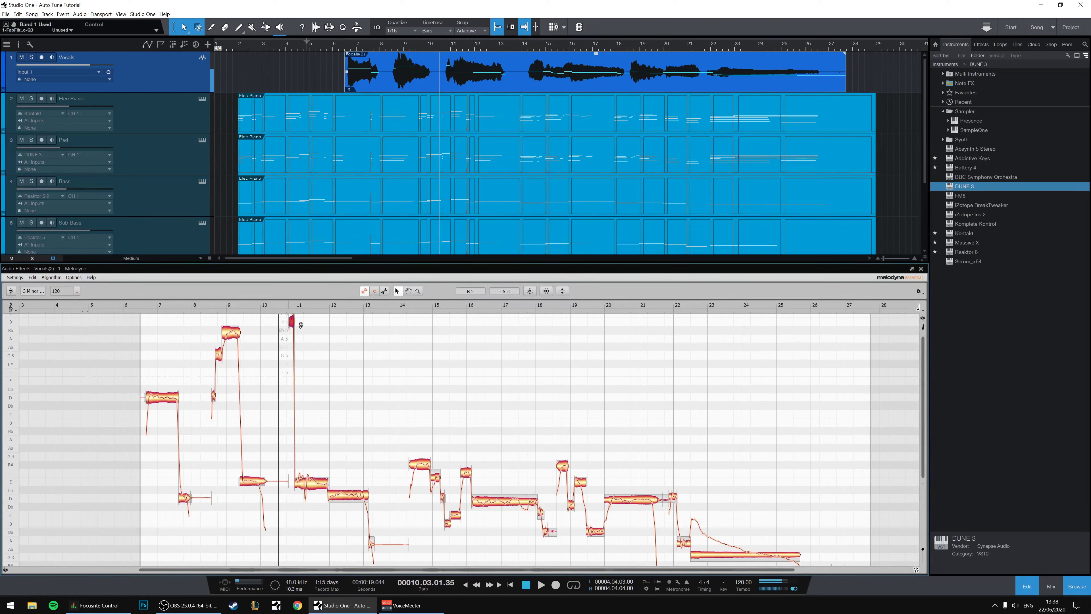
click(380, 413)
click(317, 491)
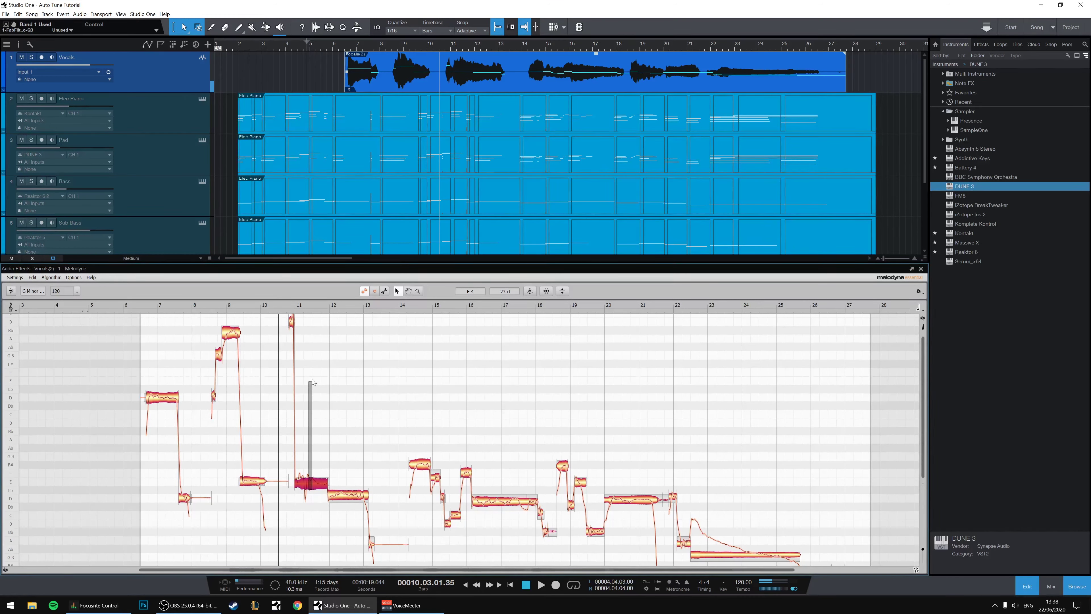
drag(310, 489, 318, 331)
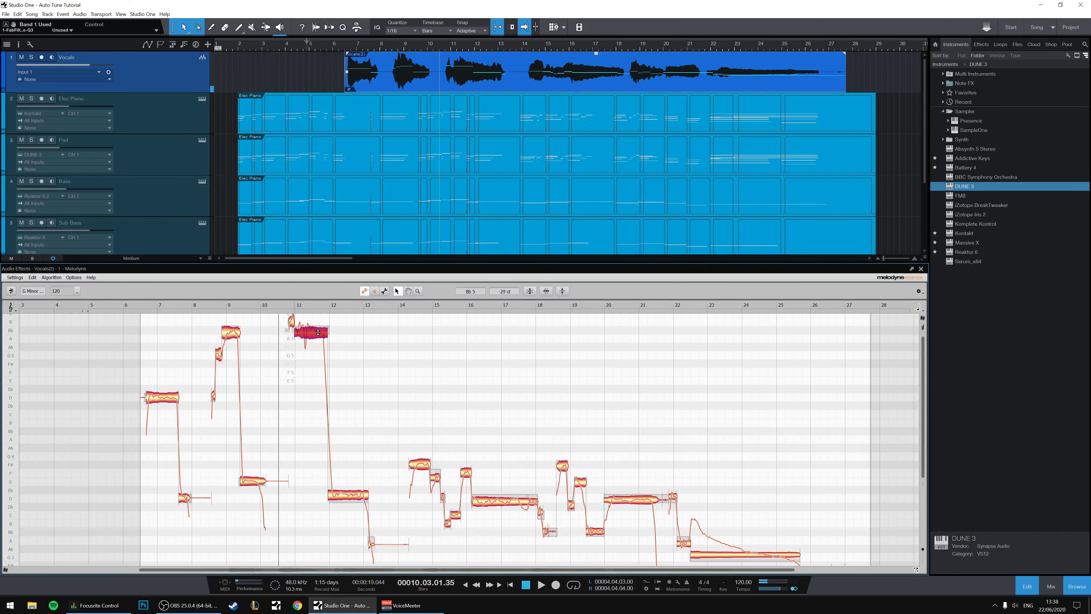
click(371, 454)
- Raise the bar 12–13 note to F5 and drop the short bar 13 A3 note to F3
scroll(360, 473, down, 2)
scroll(349, 486, up, 1)
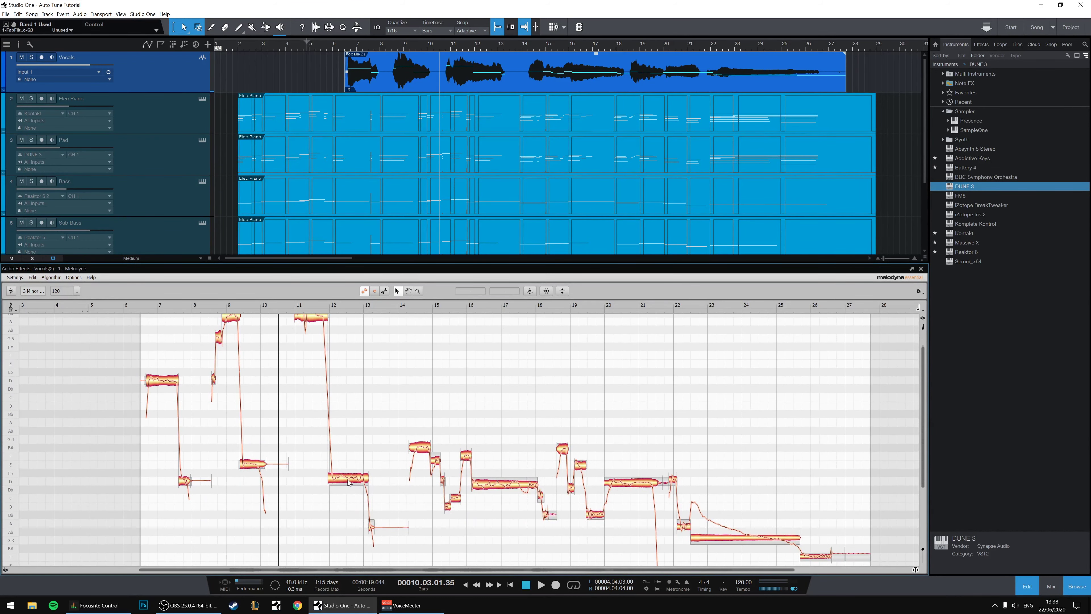
drag(349, 482, 344, 358)
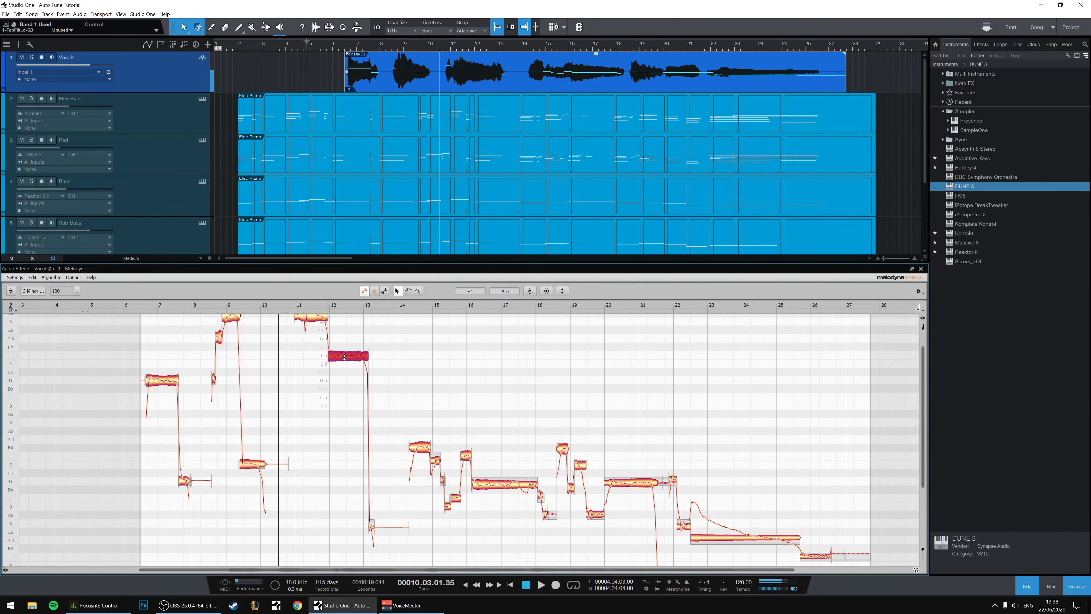
click(372, 525)
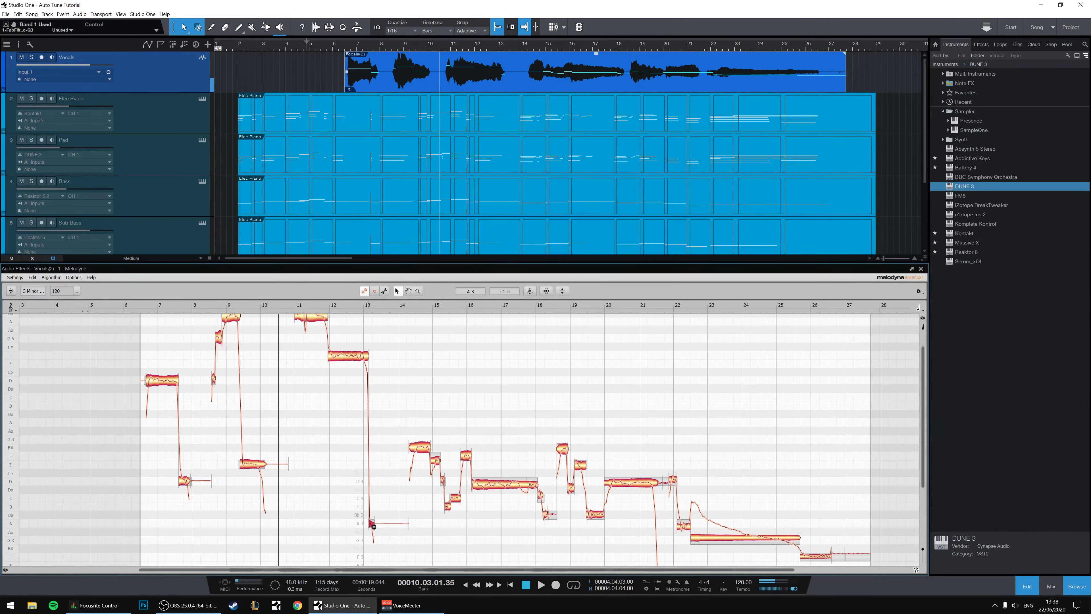
drag(375, 526, 374, 558)
click(380, 507)
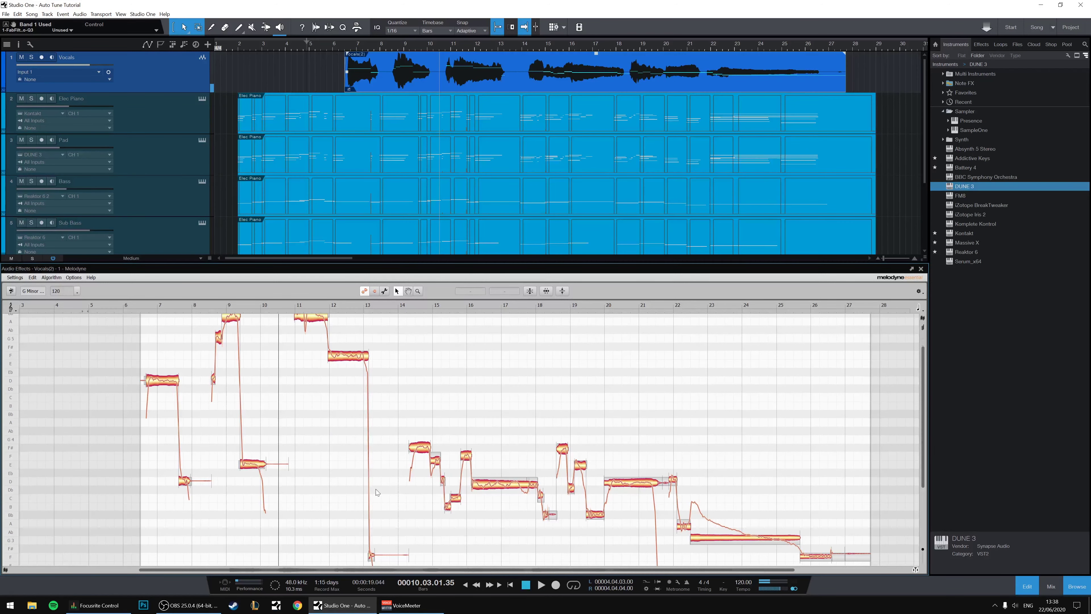
click(275, 307)
scroll(394, 449, up, 2)
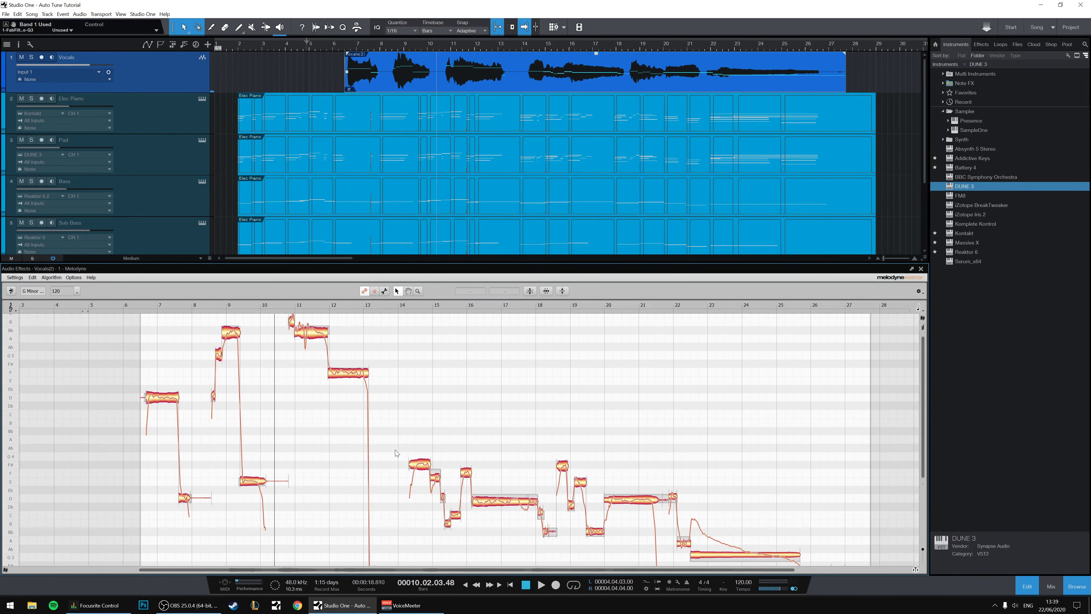
key(space)
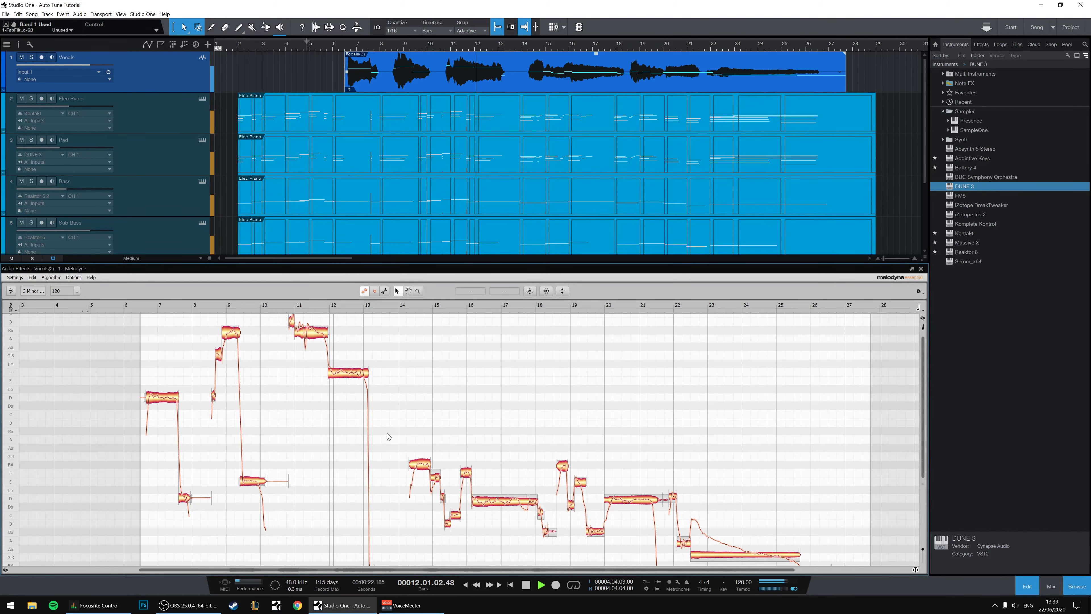
scroll(386, 430, down, 5)
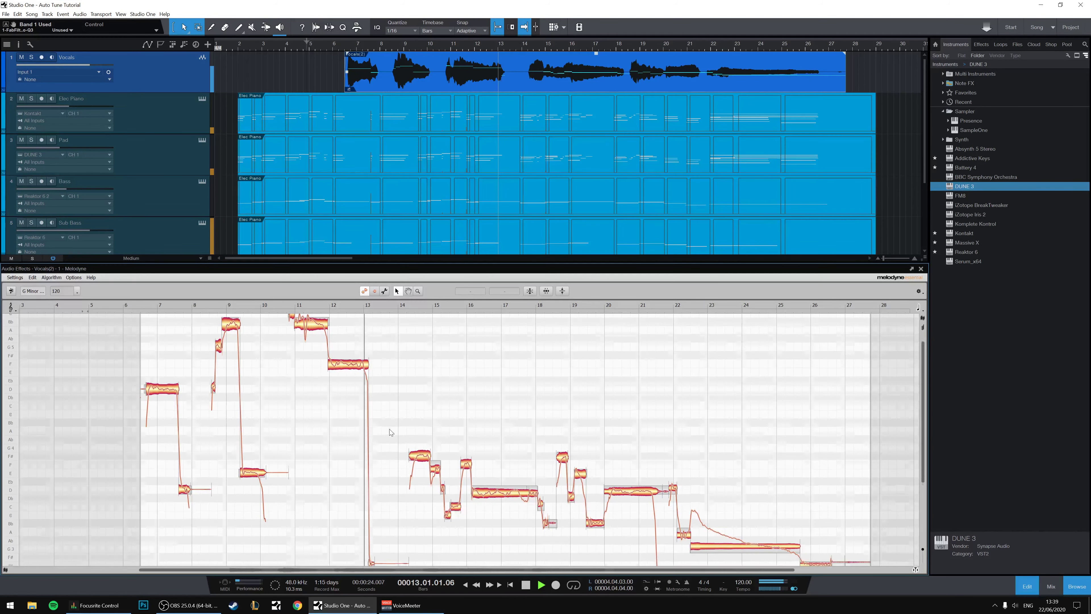
key(space)
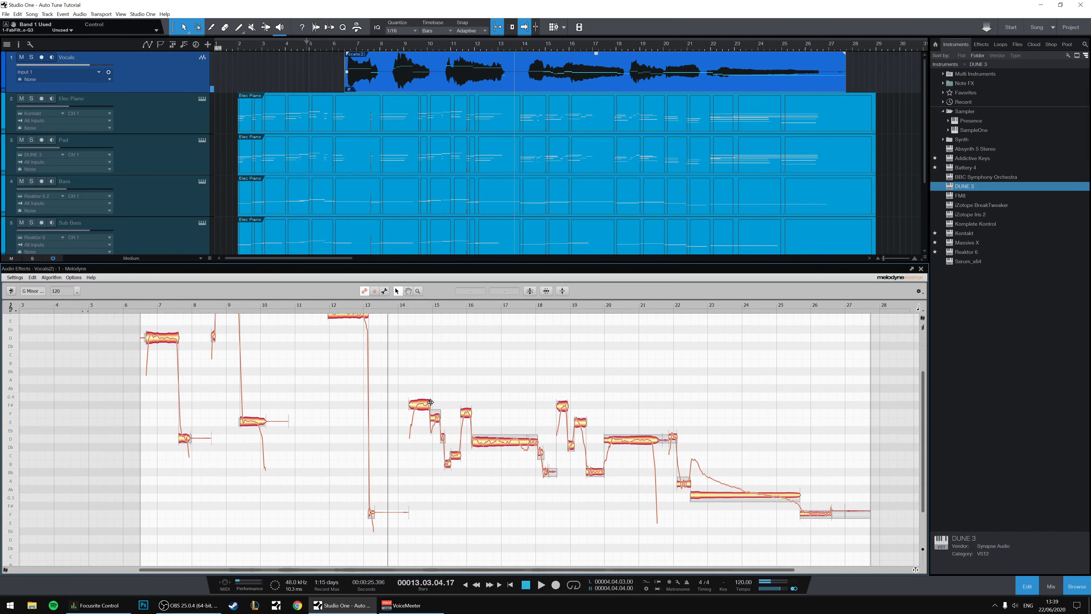
scroll(431, 401, down, 4)
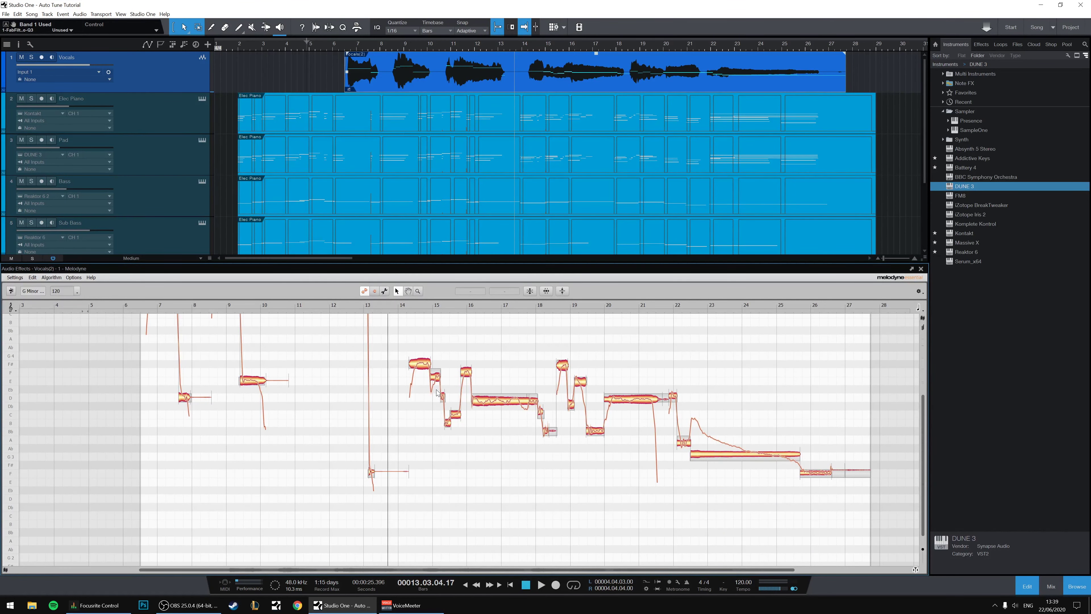
scroll(488, 418, down, 1)
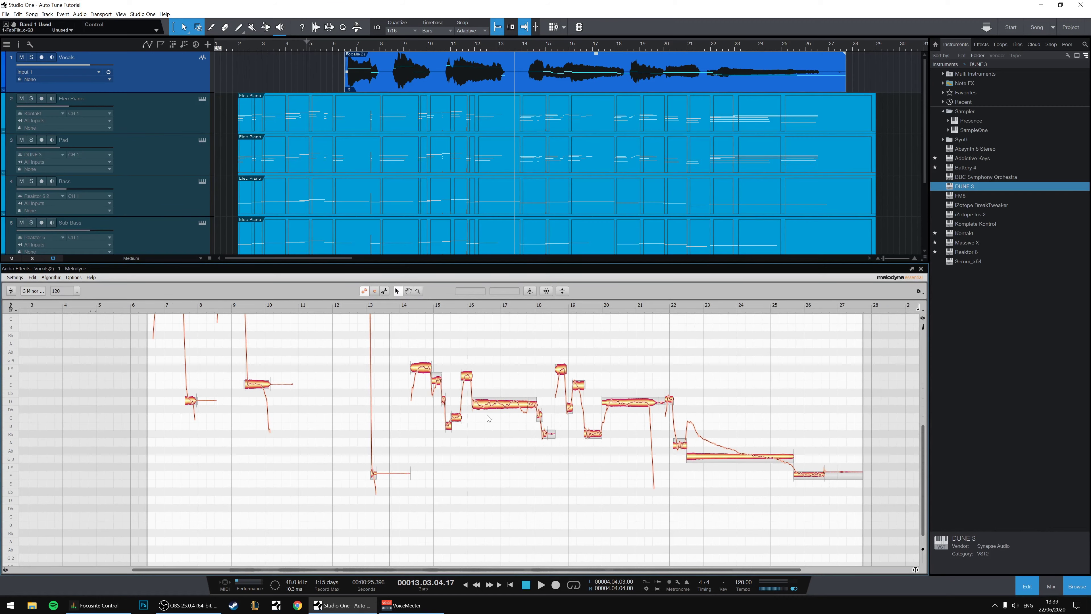
scroll(488, 417, down, 3)
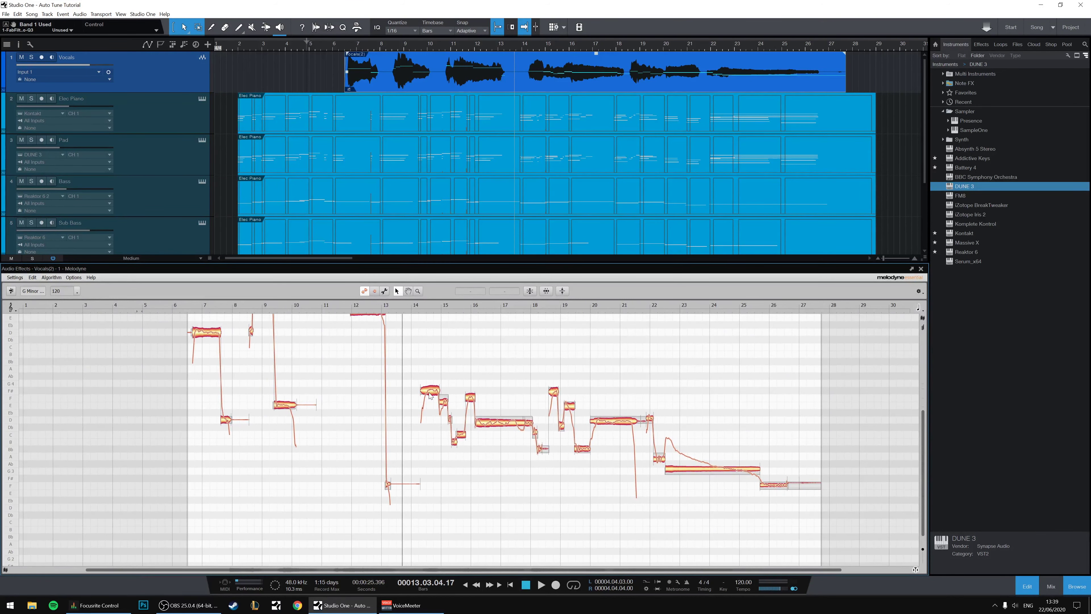
- Lower the bar 14–18 notes to G2, G2, Db3, D3 and Bb3
drag(431, 396, 429, 562)
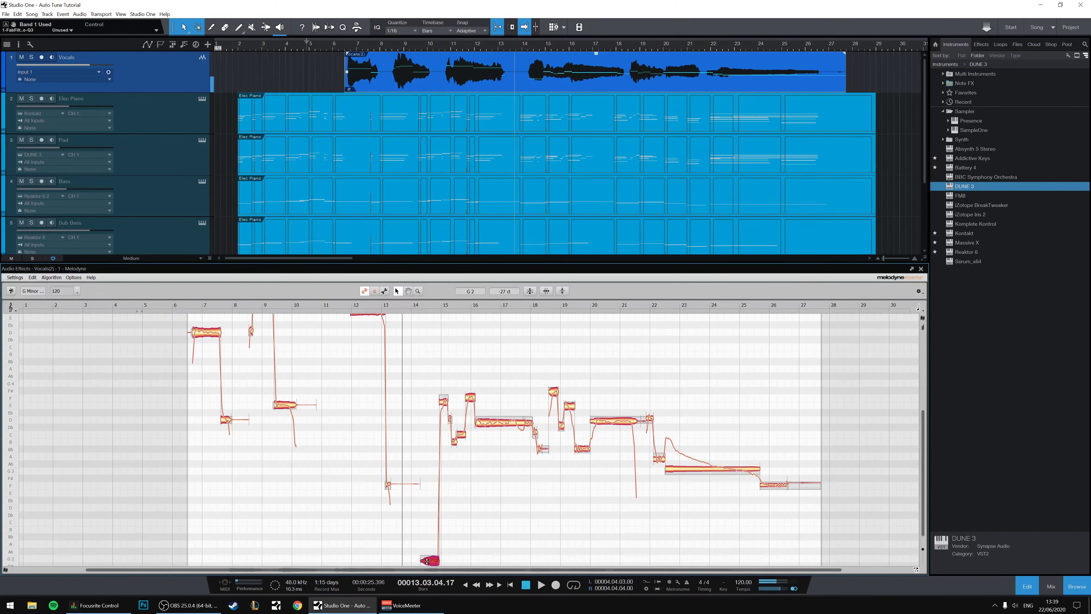
drag(443, 408, 444, 562)
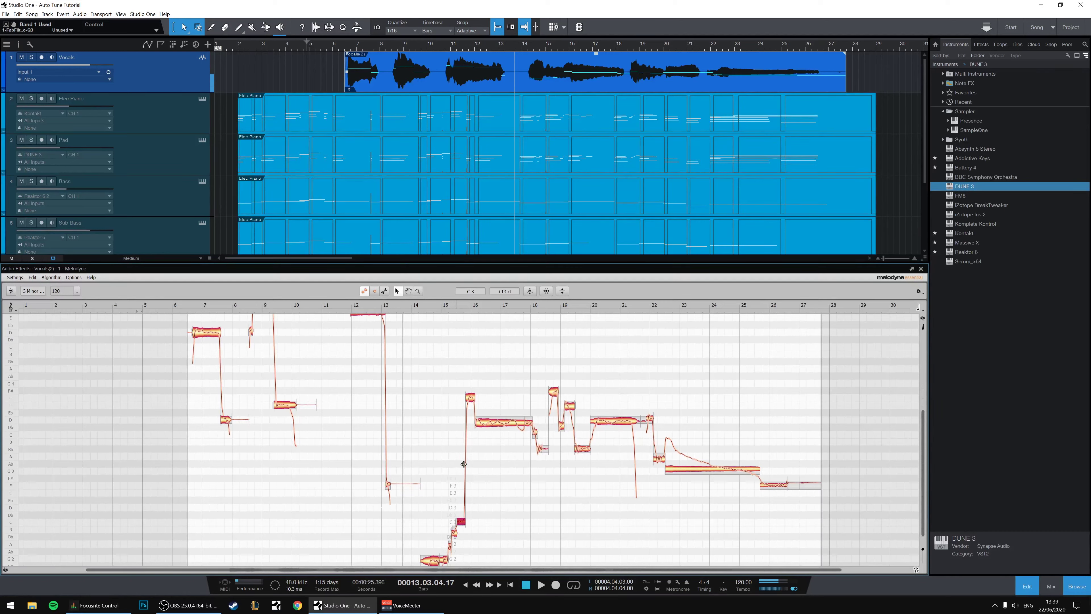
drag(475, 434, 477, 518)
drag(492, 433, 487, 507)
drag(525, 423, 529, 450)
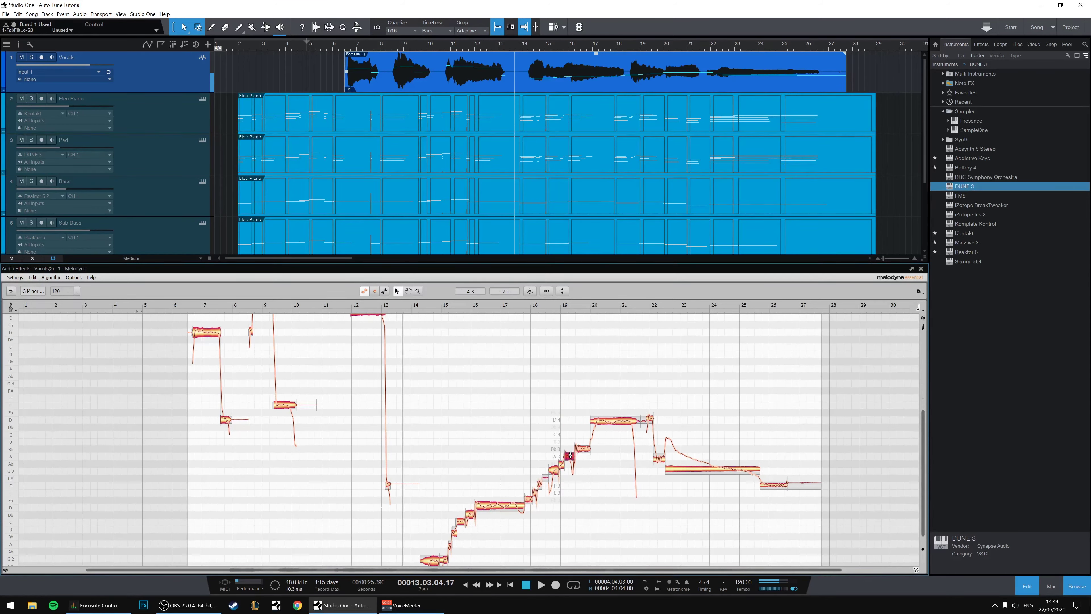
- Listen back from bar 6.5, jump ahead to bar 13.7, then stop playback
click(188, 315)
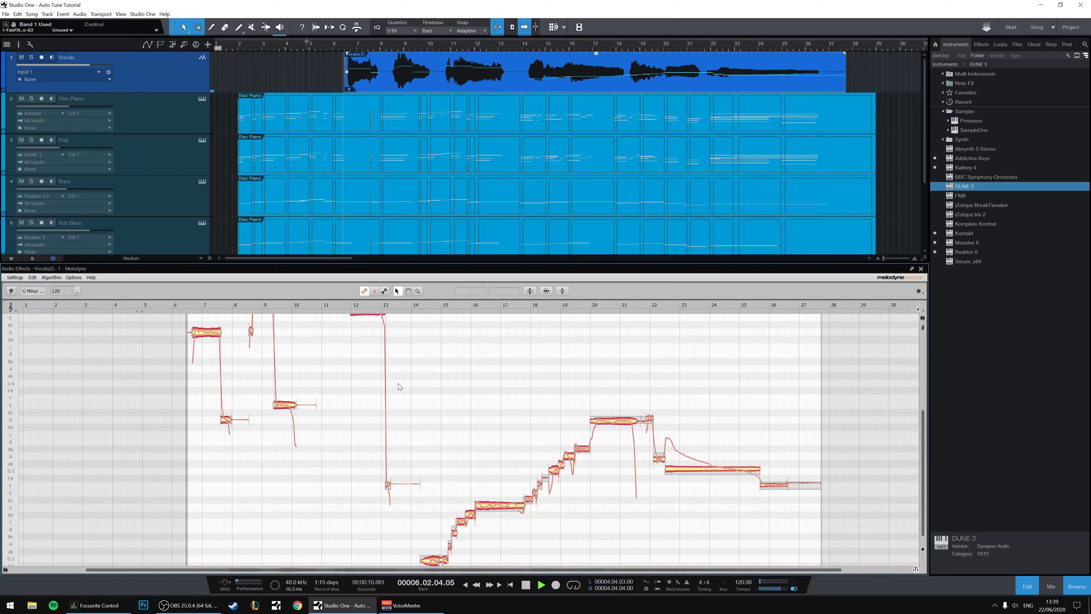
click(408, 338)
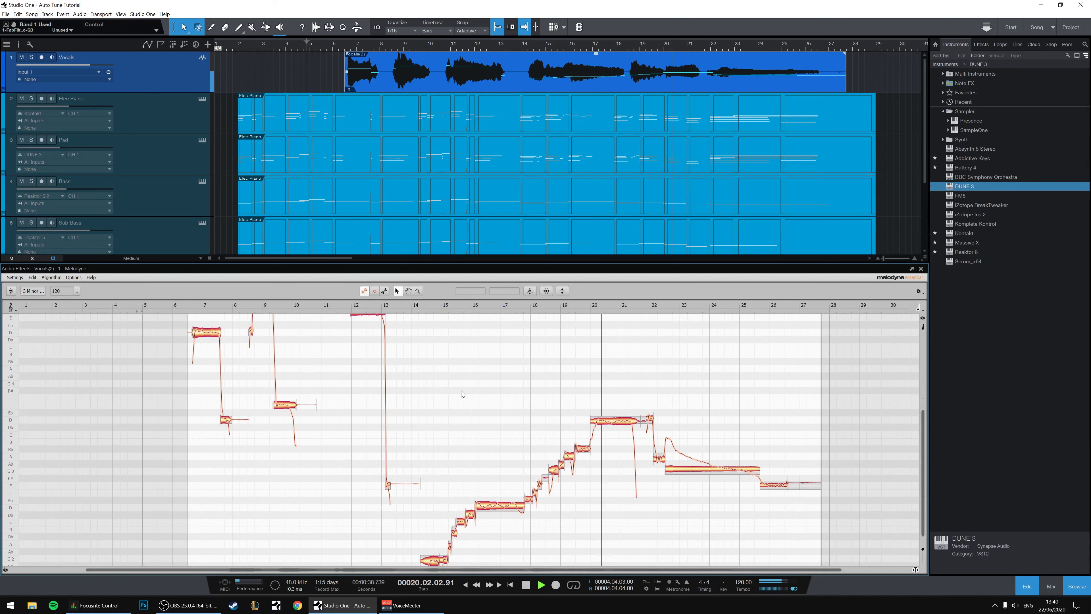
key(space)
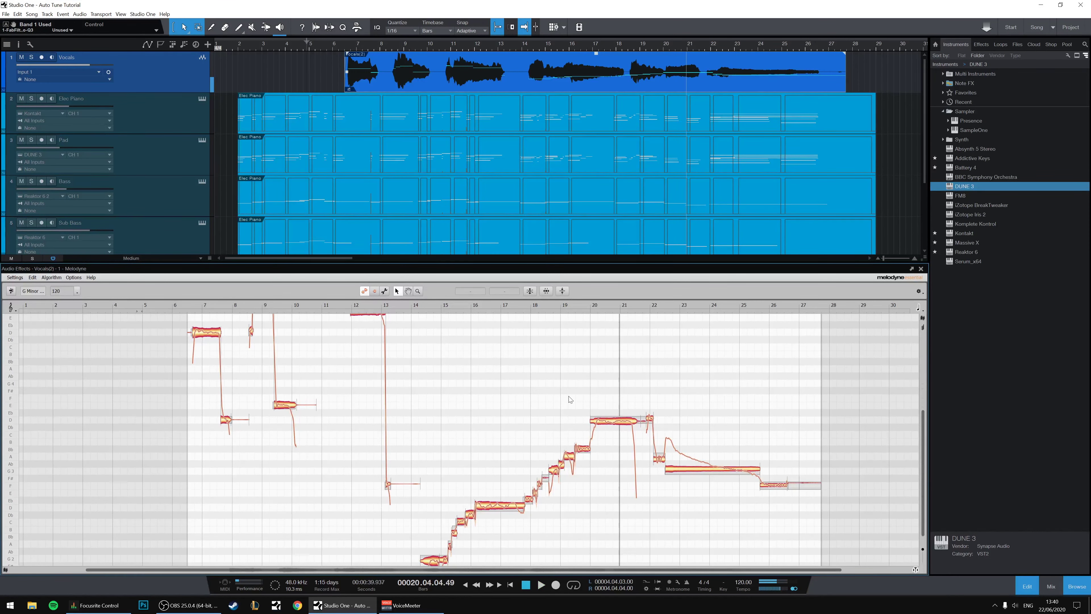
- Apply pitch centre and drift correction to the rising note run, auditioning from bar 14
drag(417, 369, 580, 559)
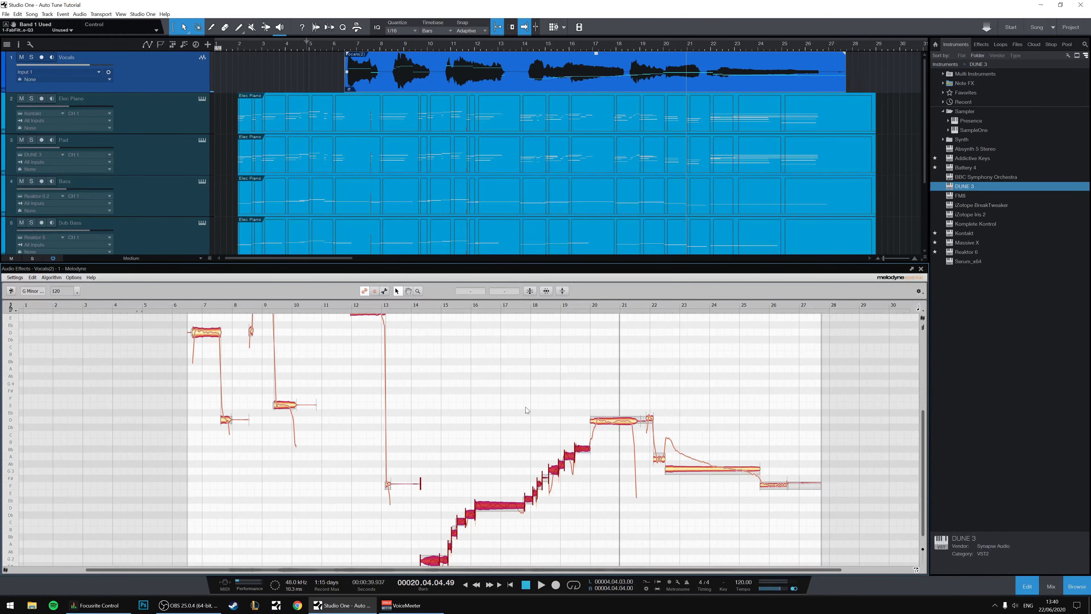
click(530, 292)
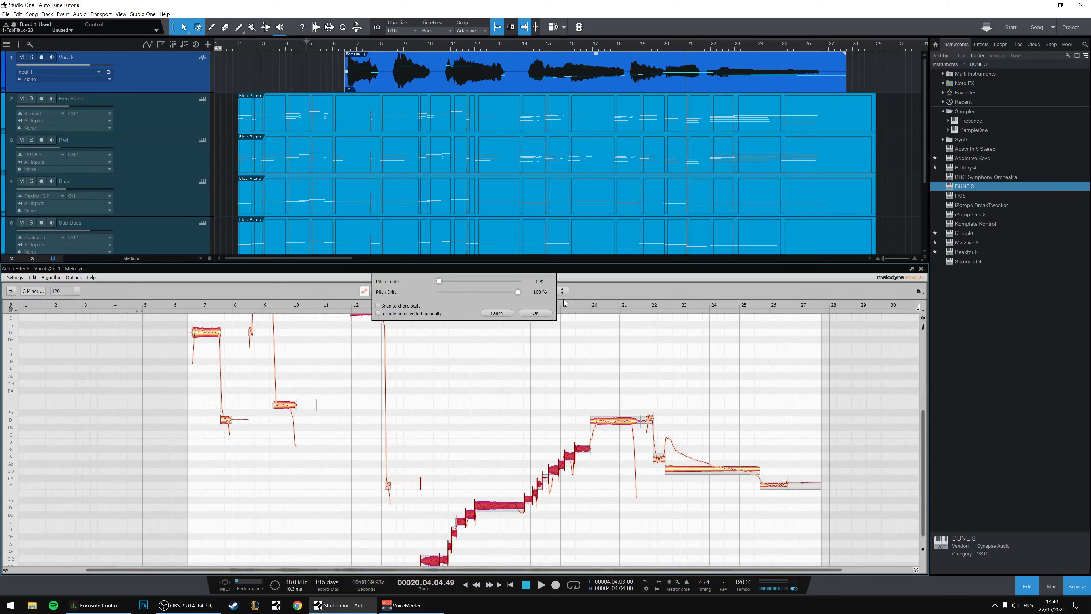
click(535, 314)
key(space)
click(407, 309)
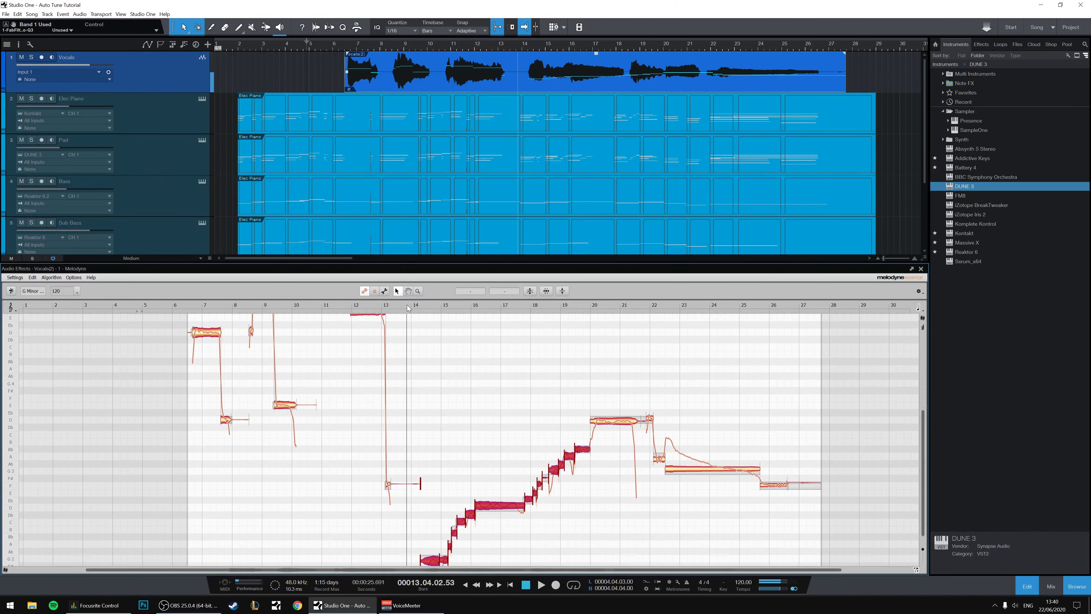
- Reapply pitch correction at 100% drift, including manually edited notes
click(530, 291)
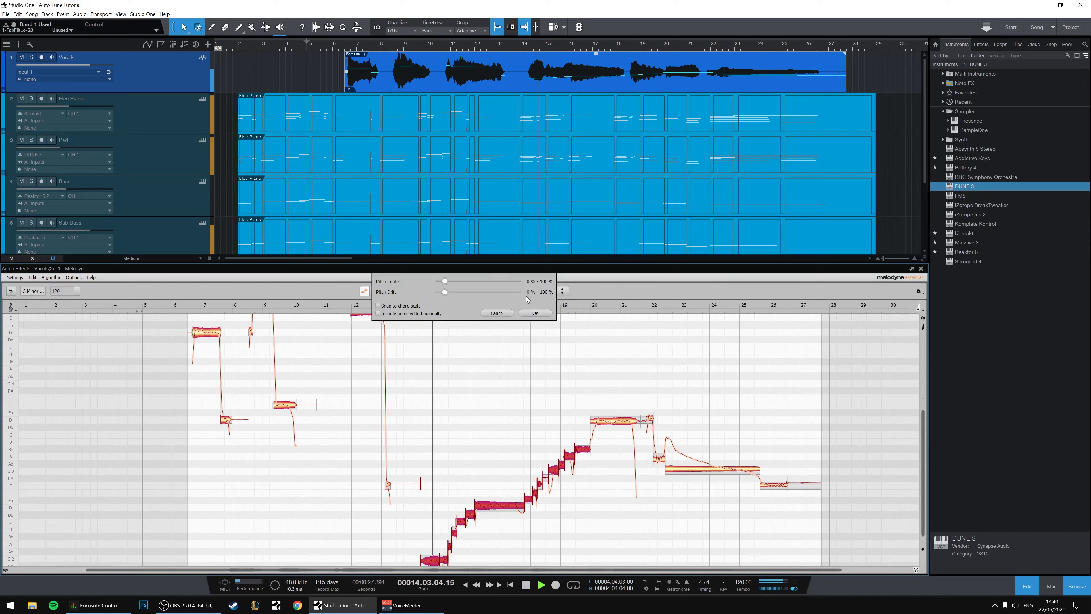
click(433, 314)
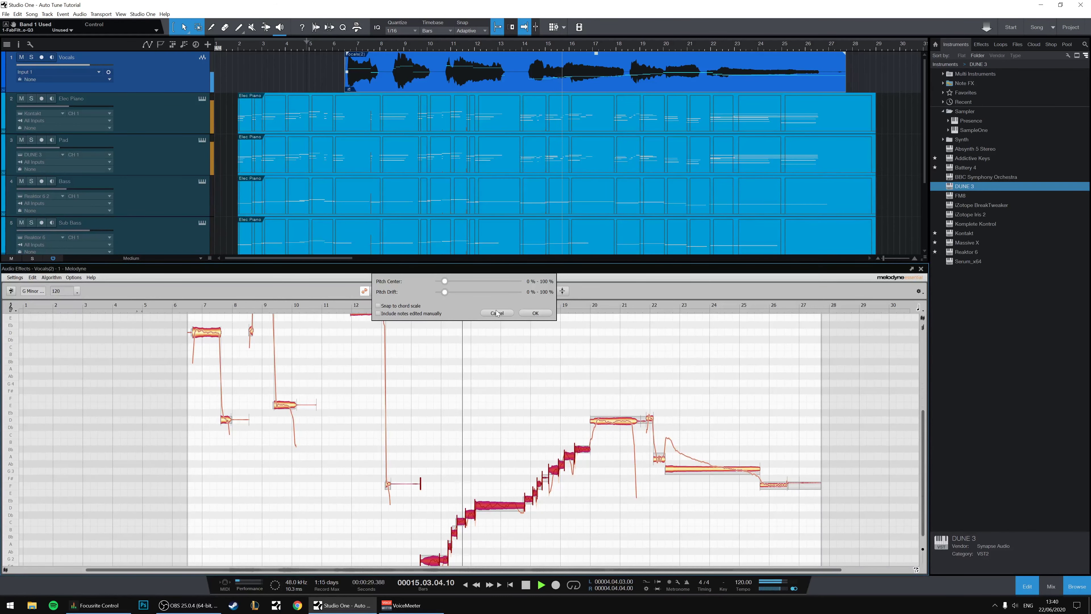
click(535, 313)
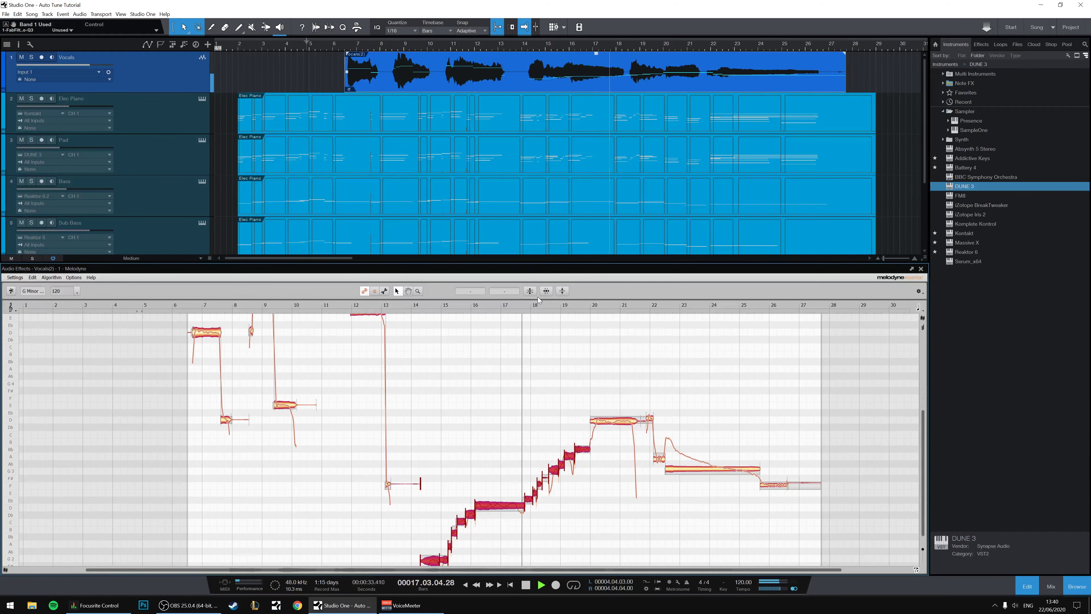
click(531, 291)
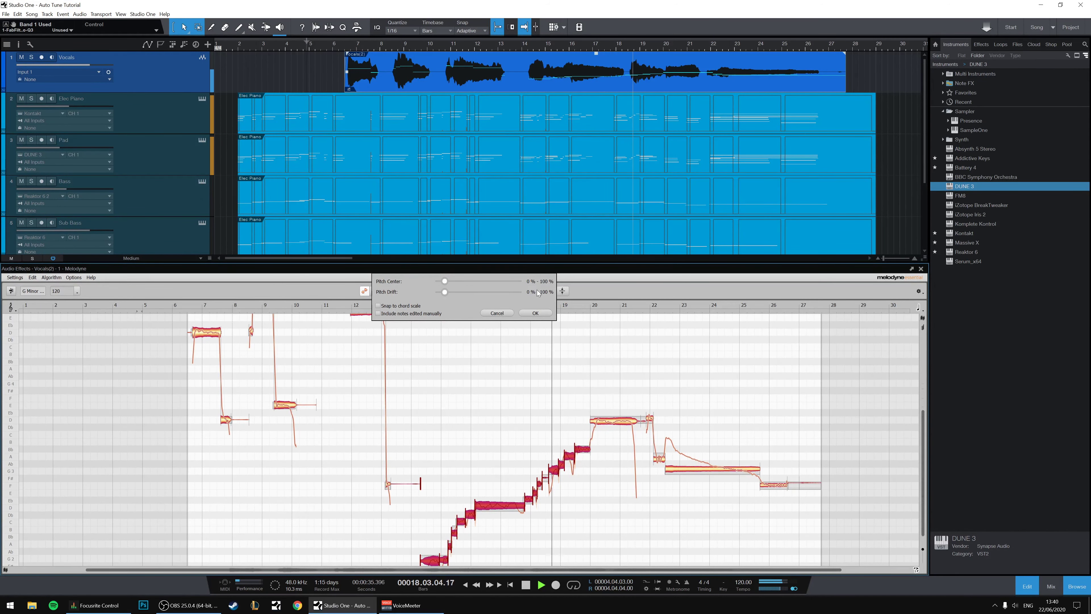
drag(512, 291, 523, 292)
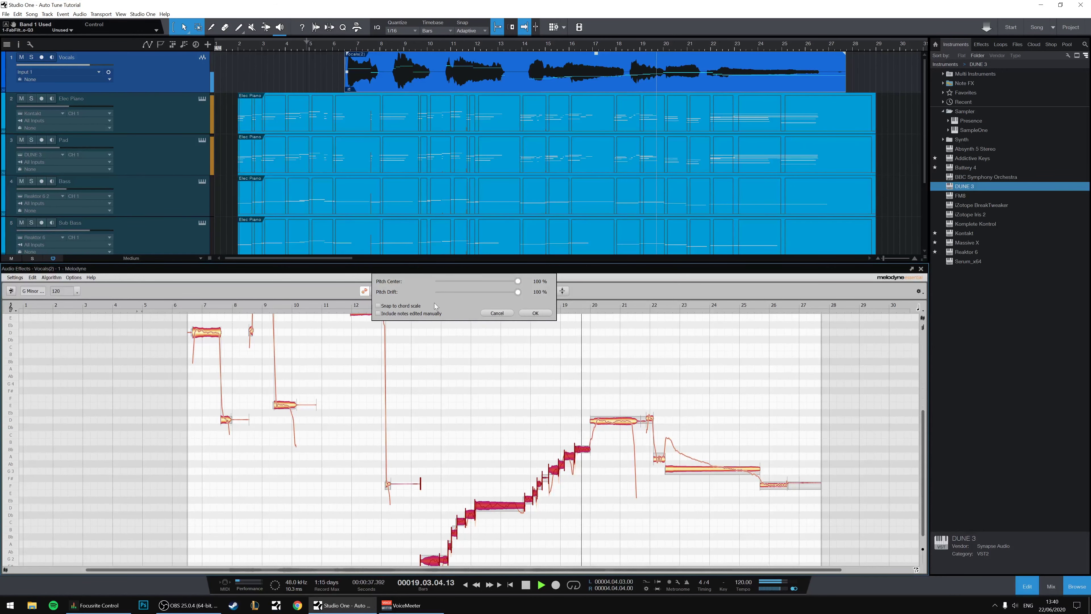
click(379, 313)
click(535, 313)
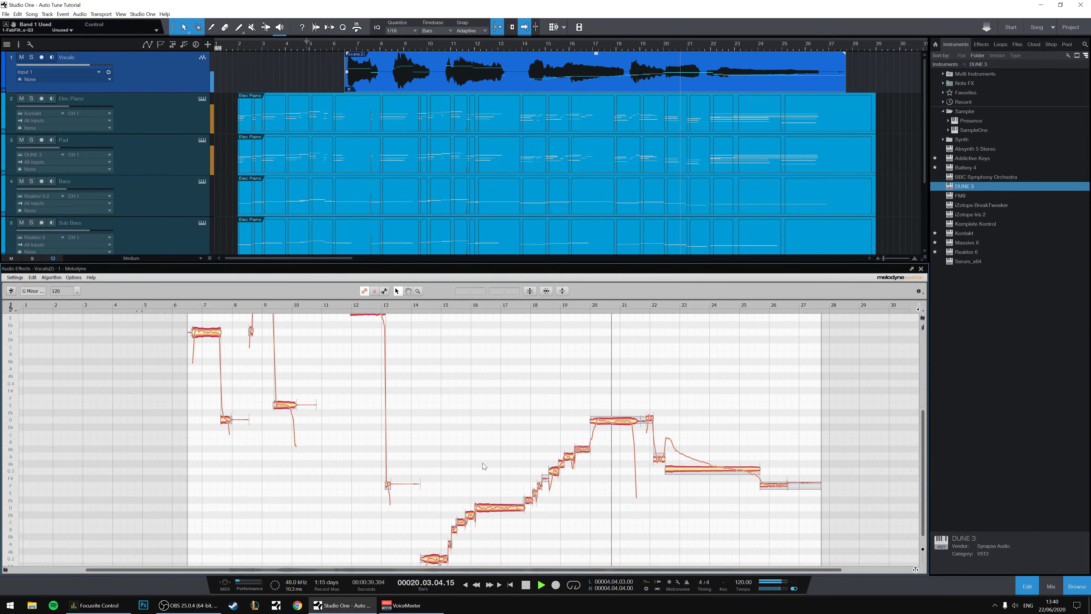
- Reselect the rising run and correct its pitch snapped to the chord scale
drag(441, 445, 606, 586)
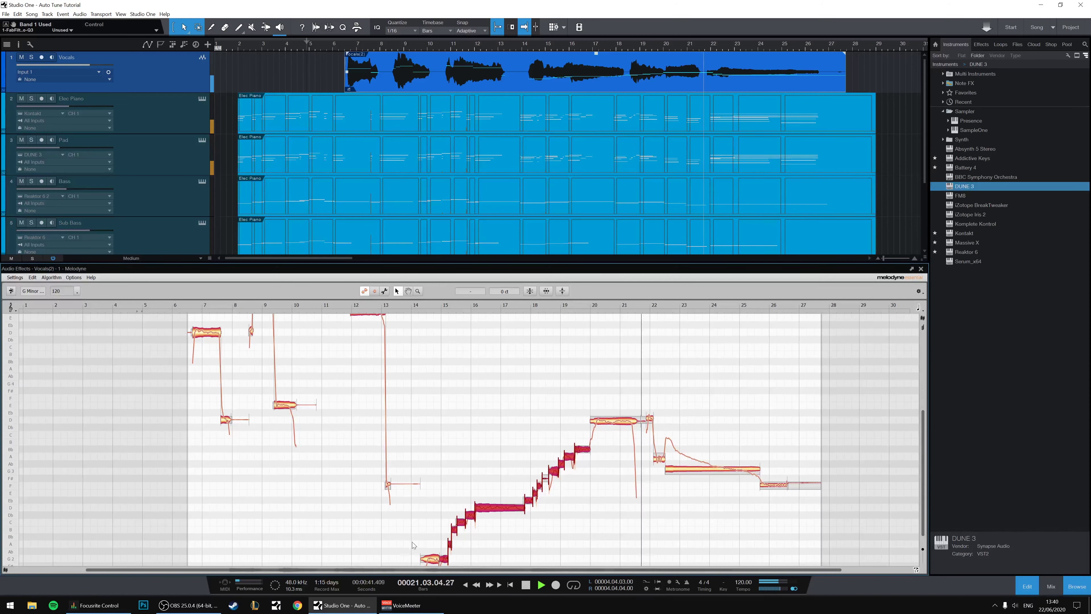
click(529, 292)
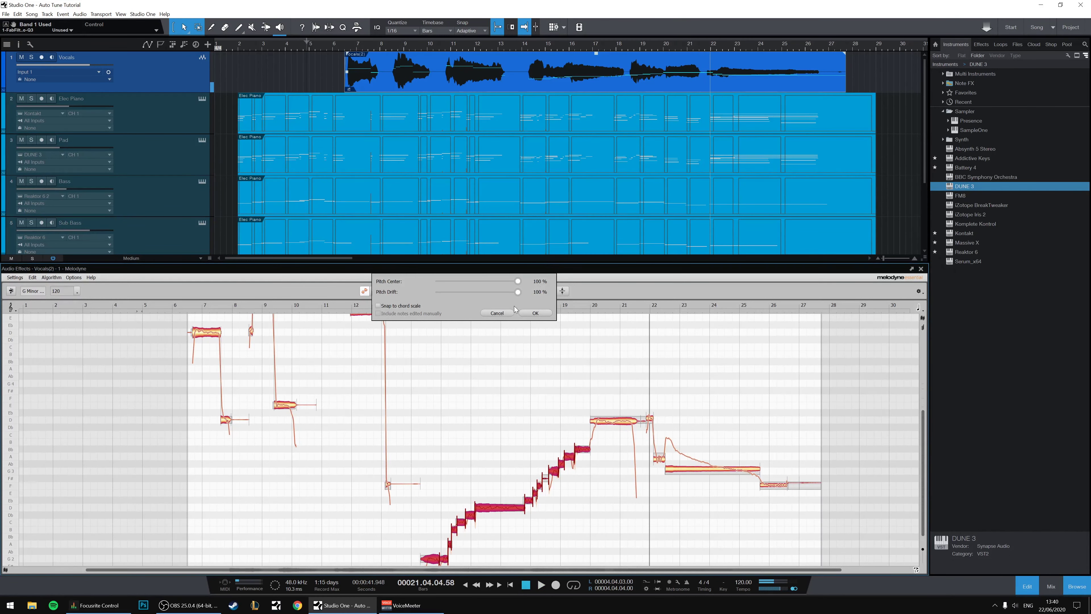
click(402, 308)
click(534, 313)
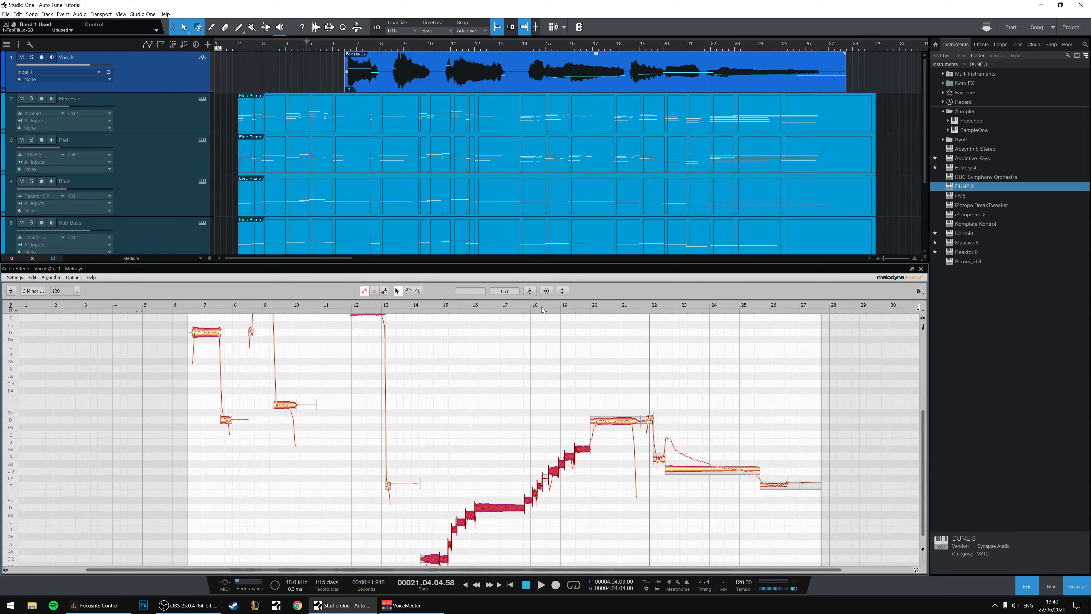
- Quantize the run's timing, balance note volumes, and return playback to bar 20
click(600, 359)
click(547, 294)
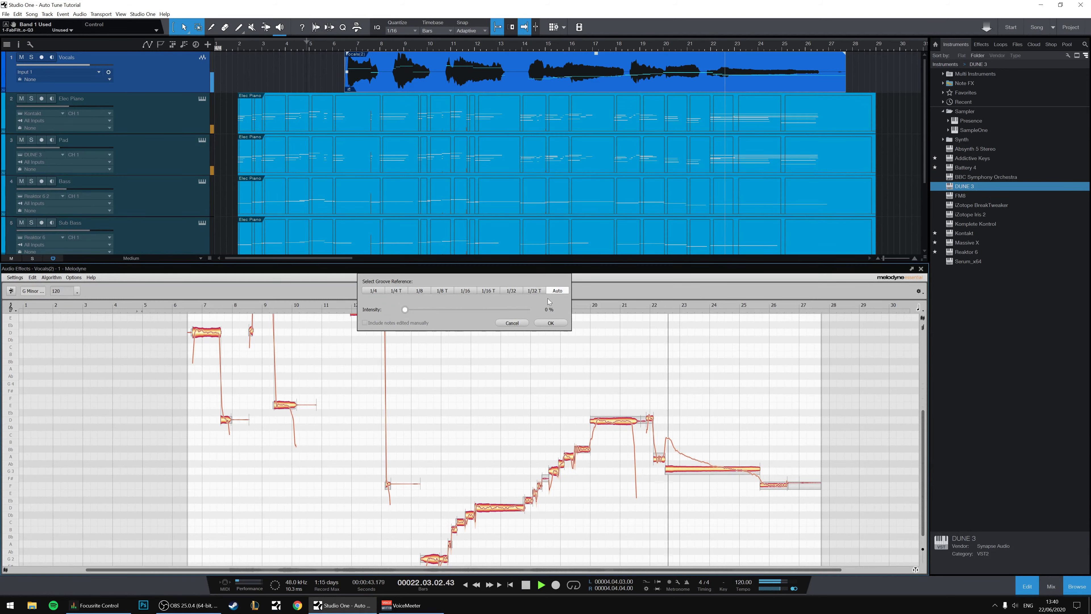
click(550, 322)
click(562, 294)
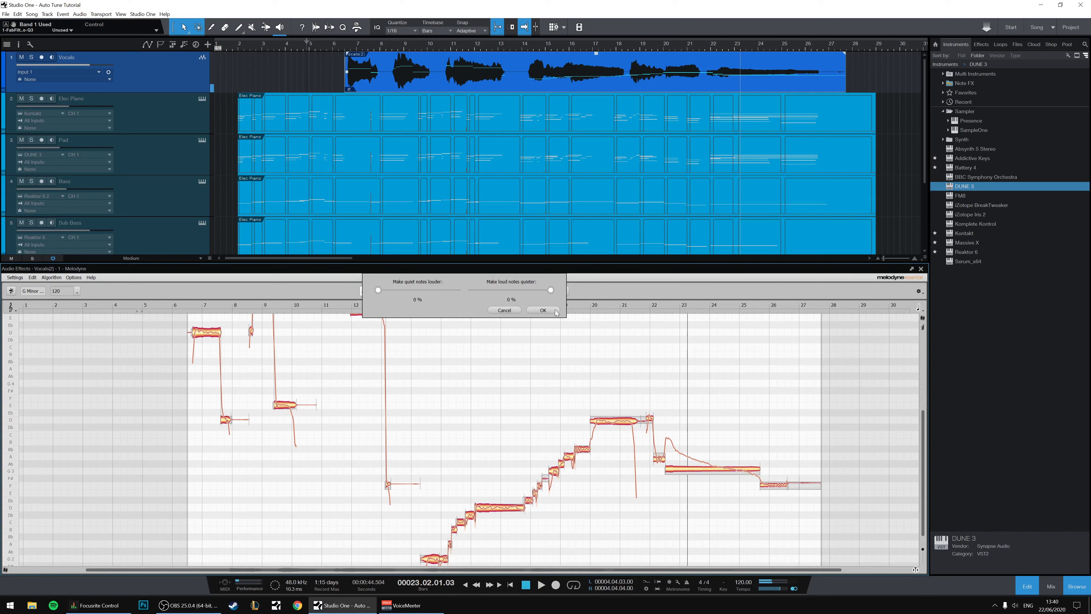
click(543, 310)
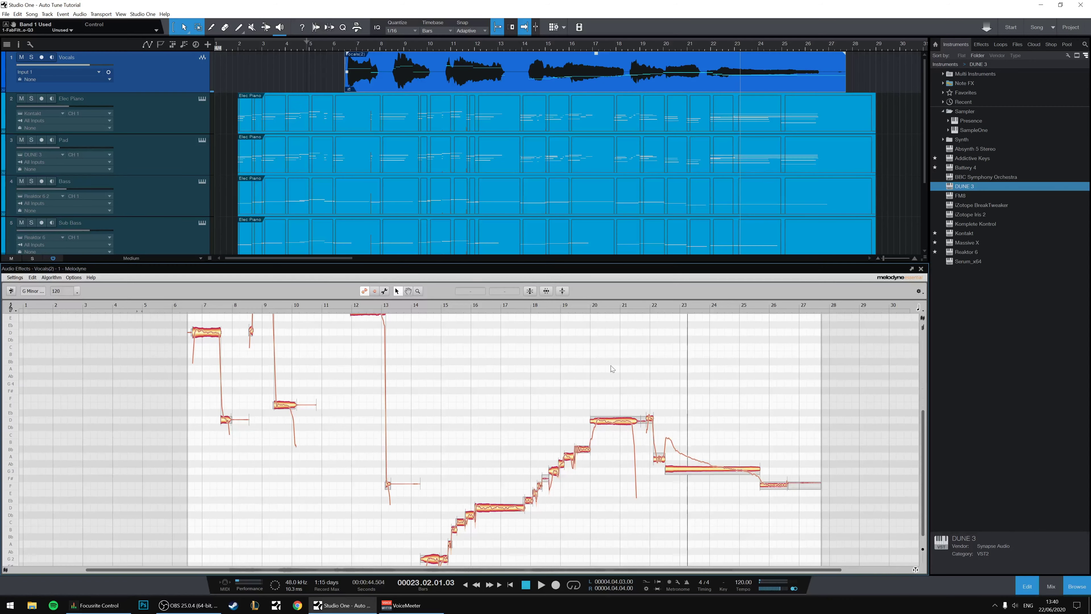
click(598, 305)
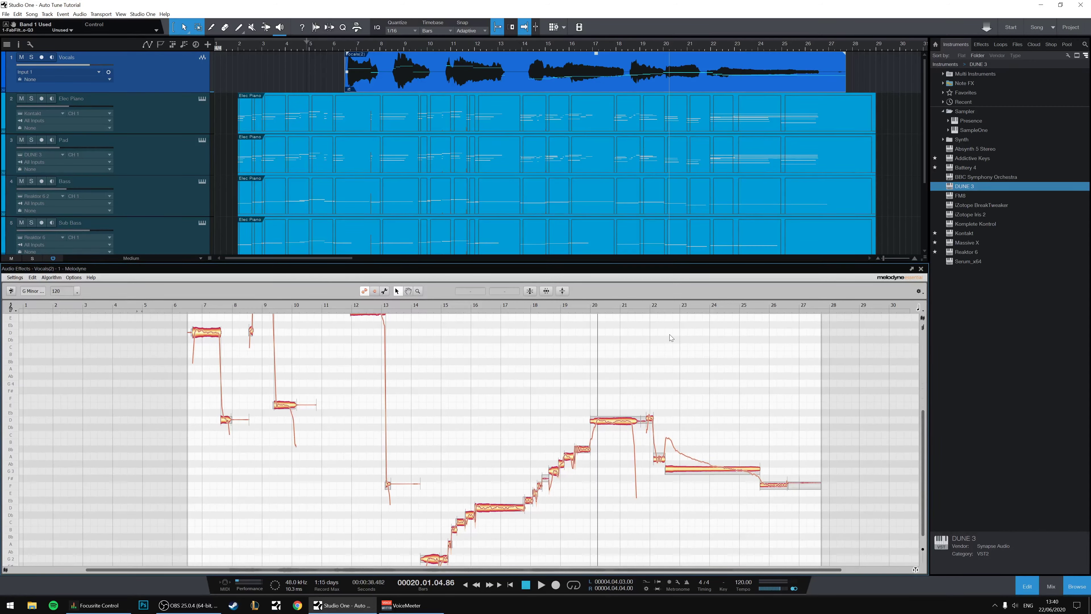
- Raise the late notes near bars 22–26, then move the bar 20–27 notes up an octave to D5
scroll(693, 510, up, 3)
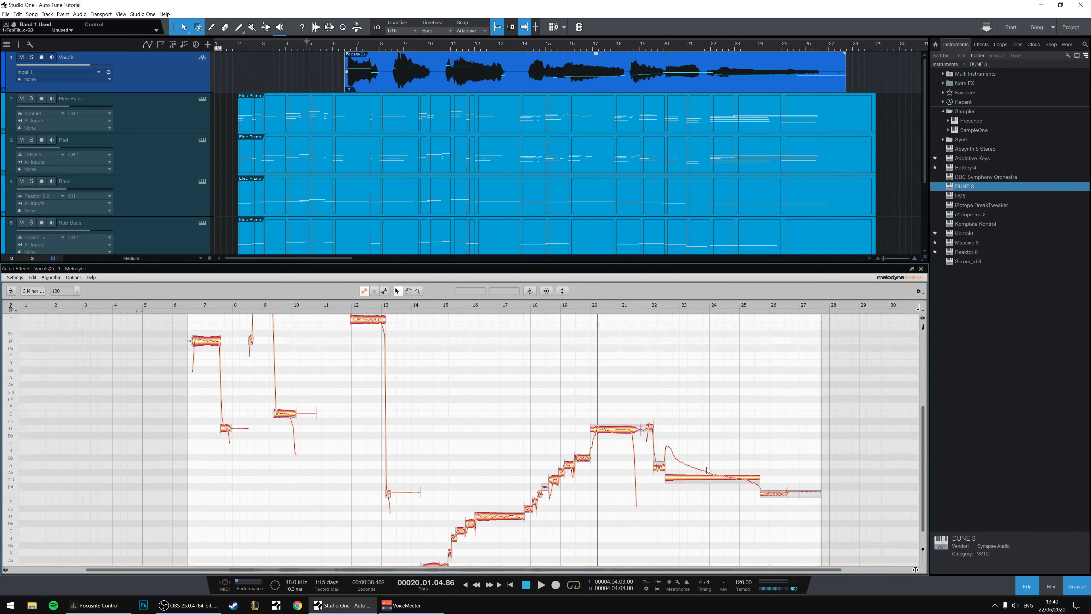
drag(694, 511, 694, 462)
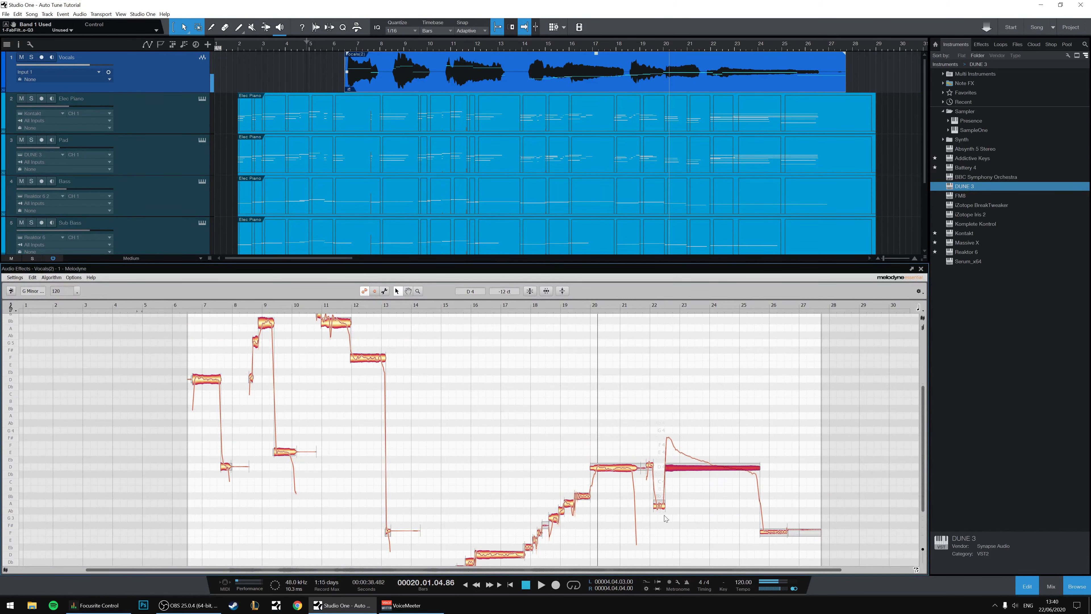
drag(659, 505, 660, 488)
drag(767, 534, 777, 469)
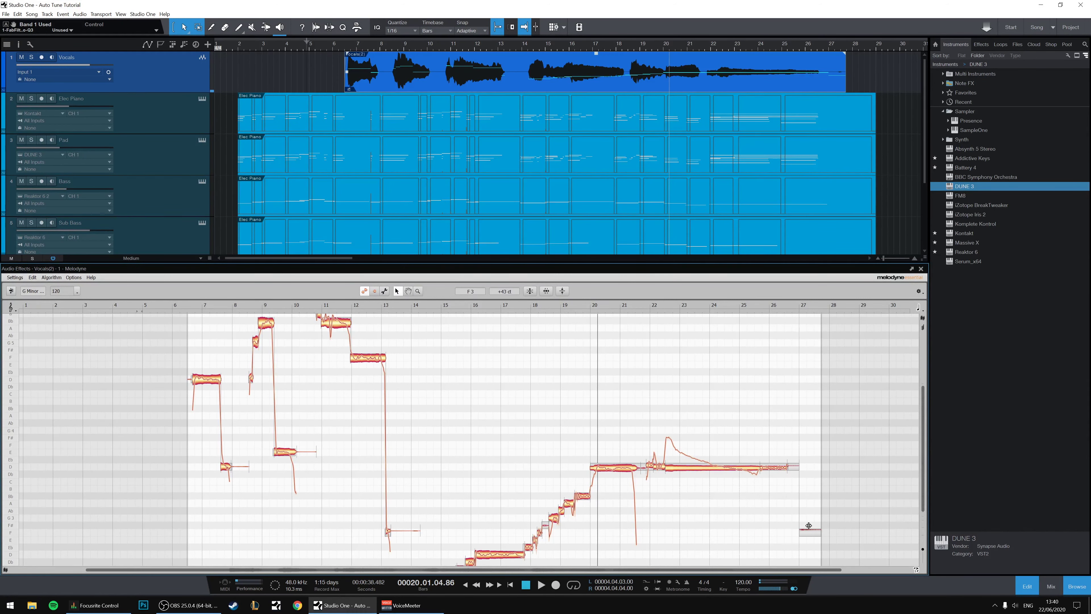
drag(610, 414, 819, 494)
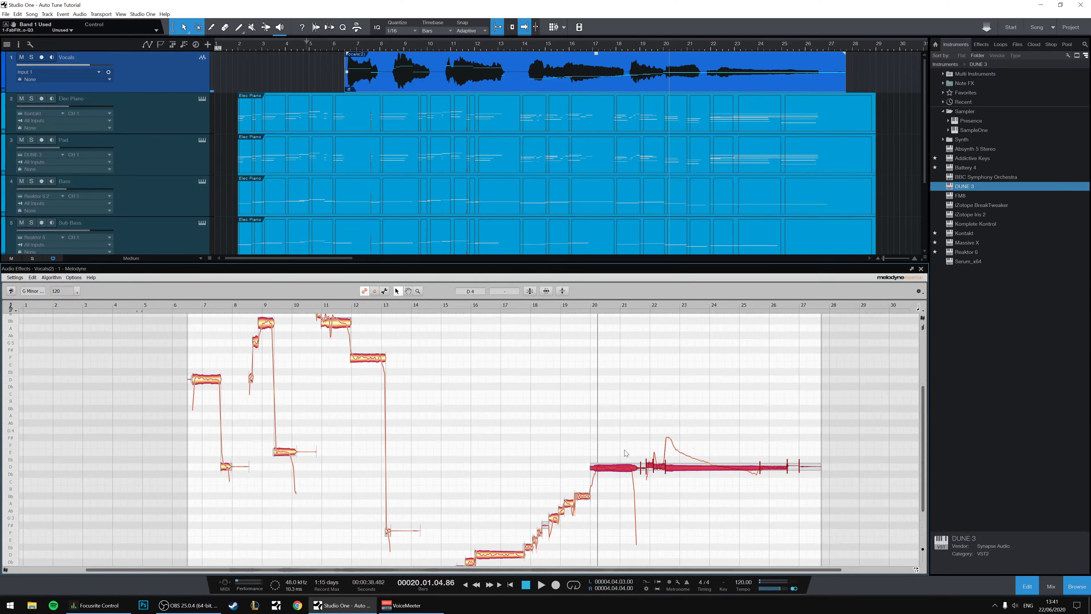
drag(624, 451, 623, 363)
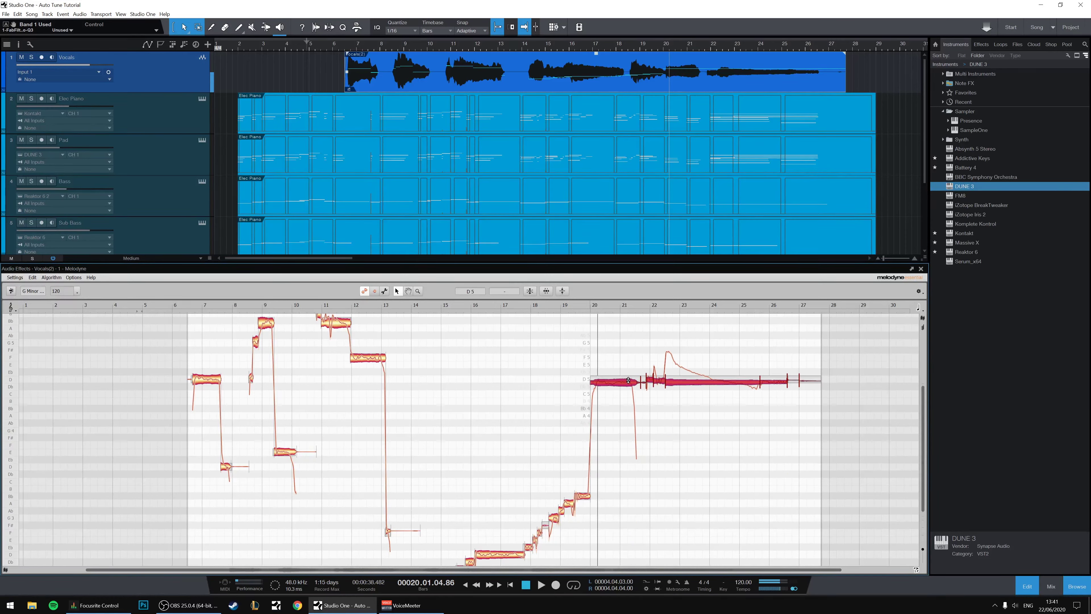
- Correct pitch at 100% drift with edited notes included and chord-scale snapping
click(531, 291)
drag(507, 294, 513, 283)
click(420, 314)
click(417, 306)
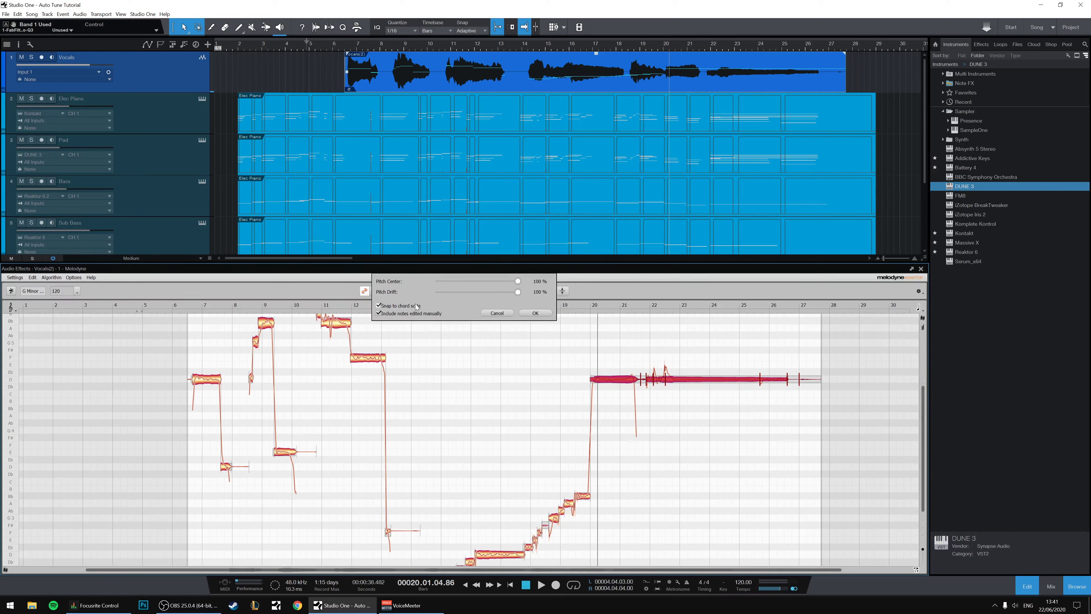
click(536, 314)
click(558, 305)
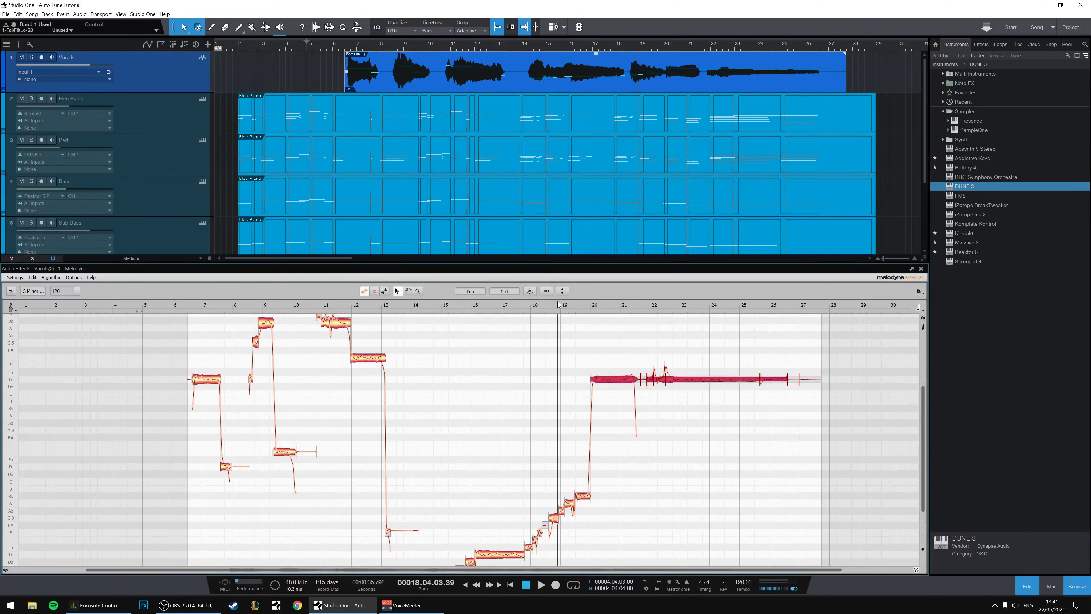
click(721, 461)
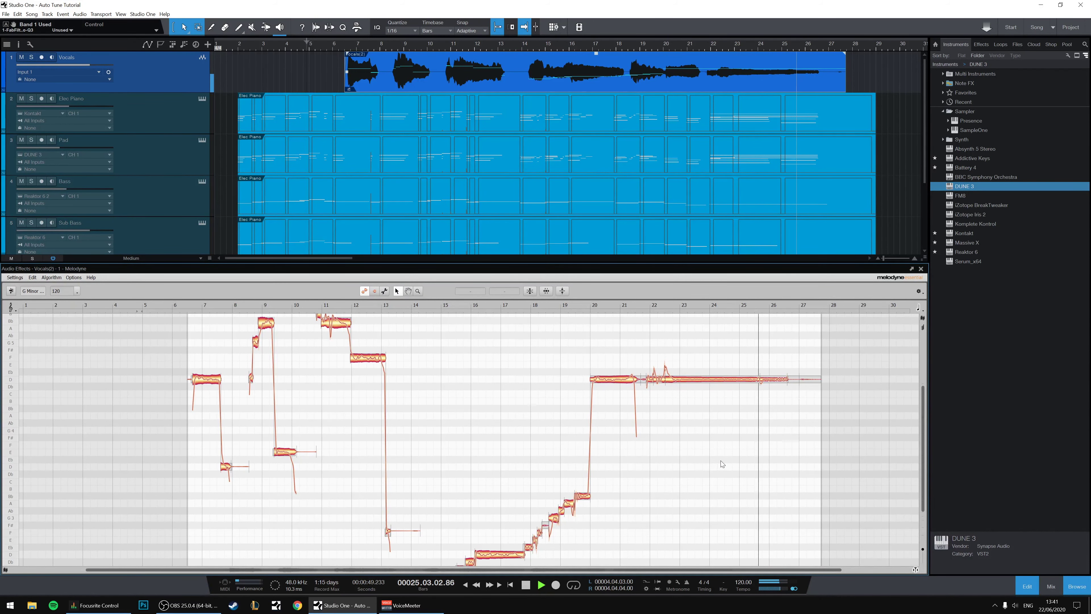
- Raise the bar 20–27 notes to A5, then G6, and audition from bar 19
scroll(730, 466, up, 3)
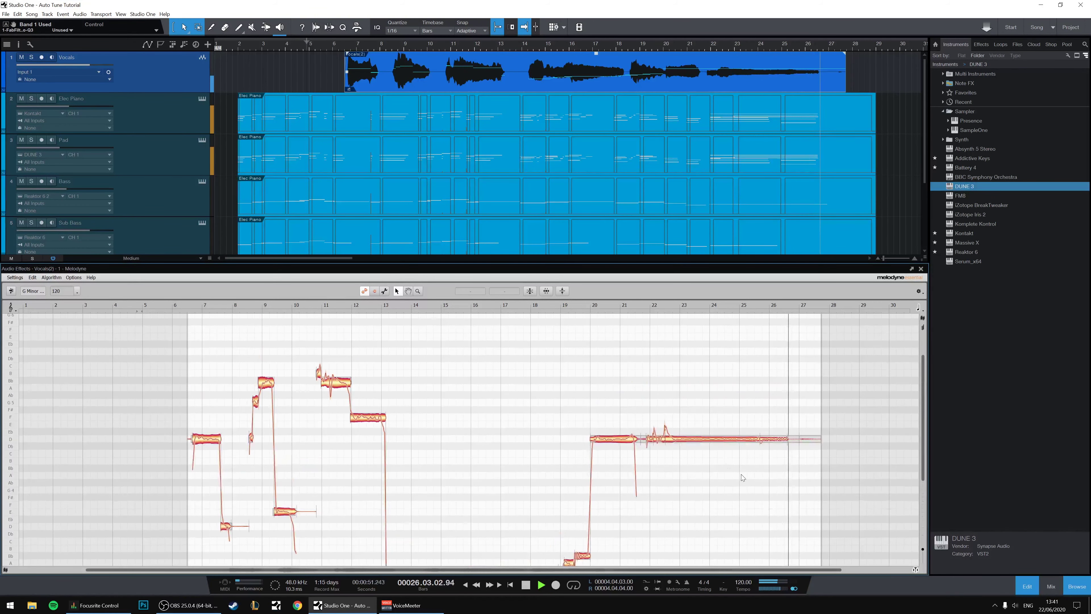
drag(812, 508, 608, 394)
drag(620, 438, 627, 351)
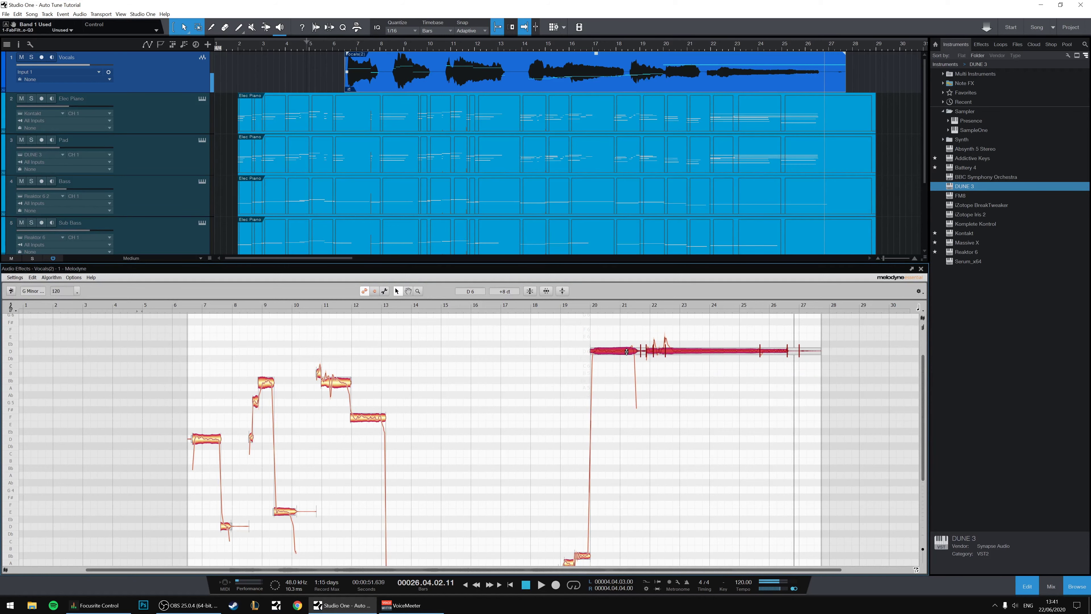
scroll(627, 352, up, 2)
drag(612, 398, 613, 360)
click(566, 304)
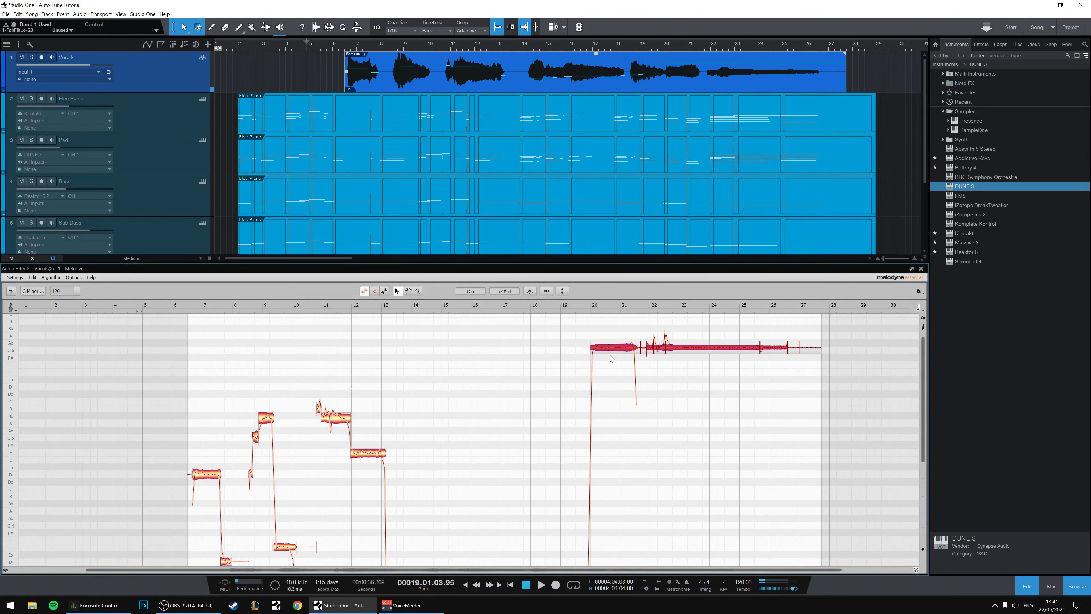
key(space)
click(660, 396)
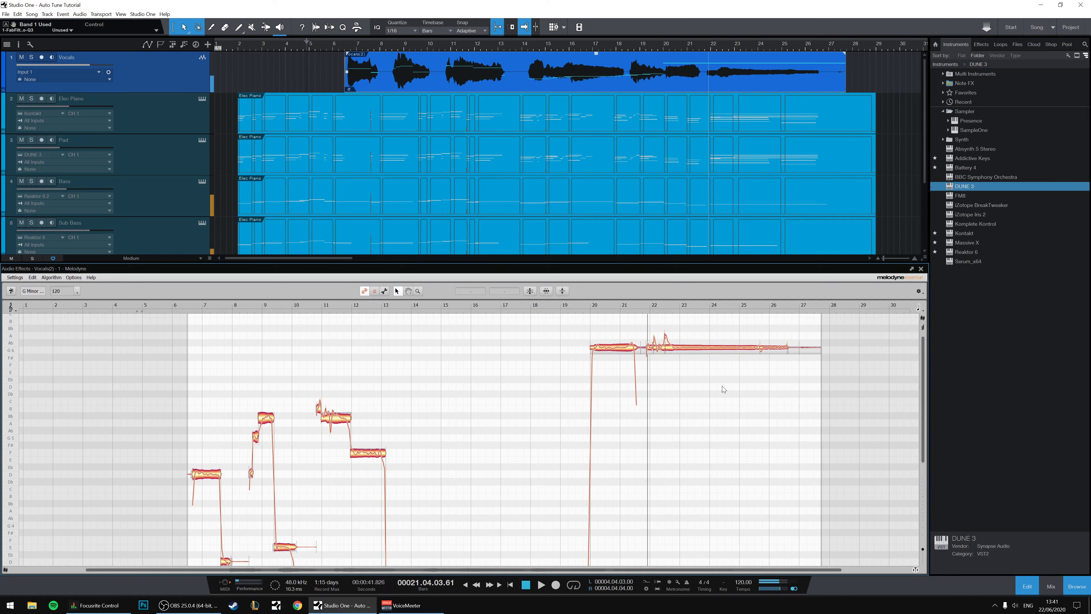
- Drag the held bar 22 note much lower, return to bar 6 and bring up the mix console
drag(813, 385, 656, 533)
drag(687, 471, 719, 495)
scroll(402, 382, up, 4)
click(178, 305)
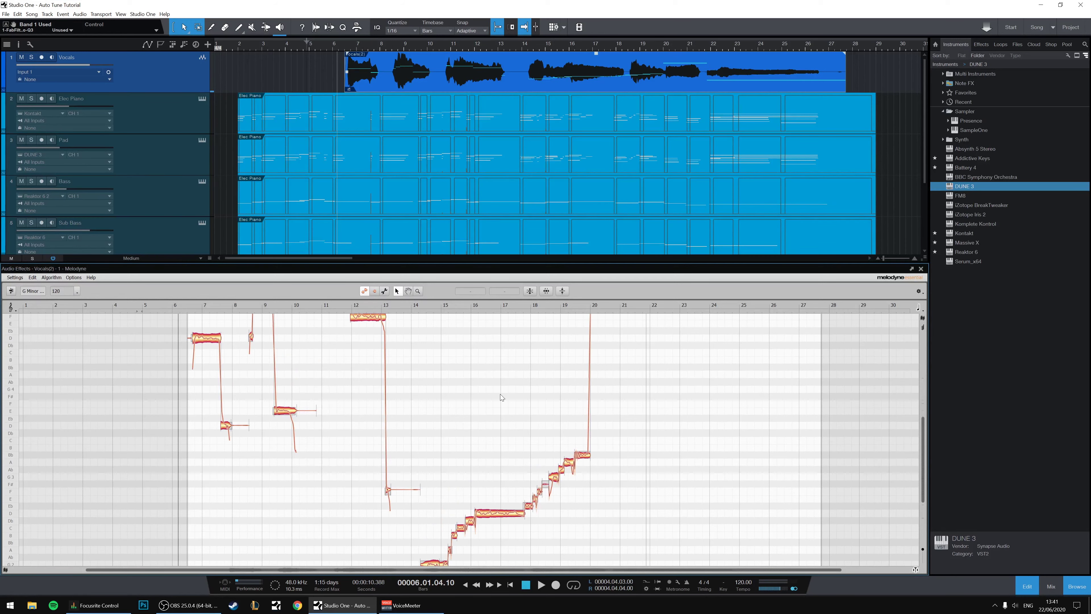
key(F3)
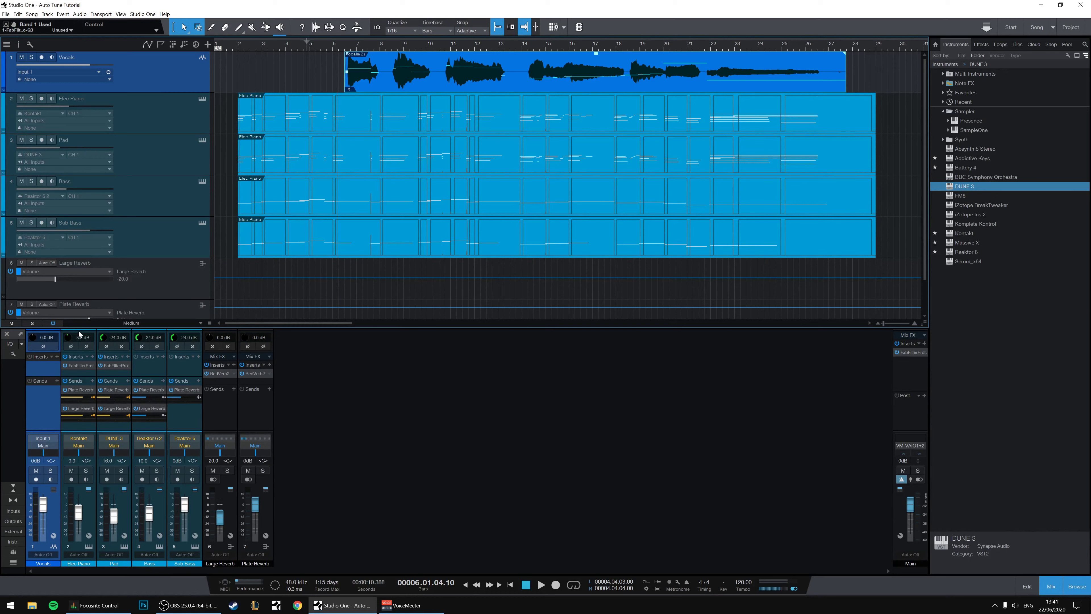
- Add Large Reverb and Plate Reverb sends to the Vocals channel and set its volume to -12 dB
click(57, 381)
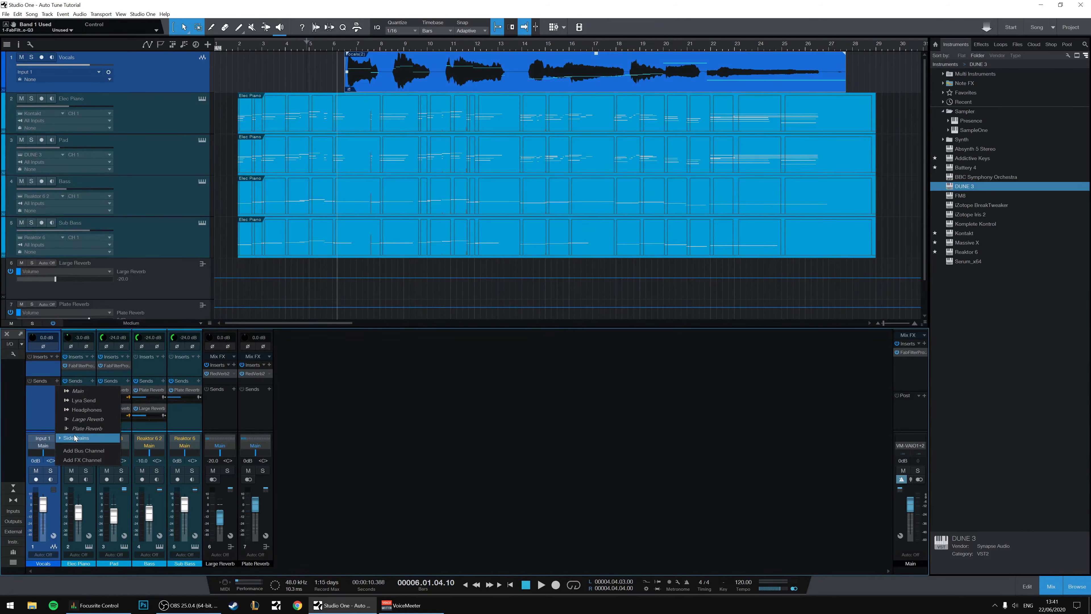
click(82, 424)
click(57, 381)
click(82, 431)
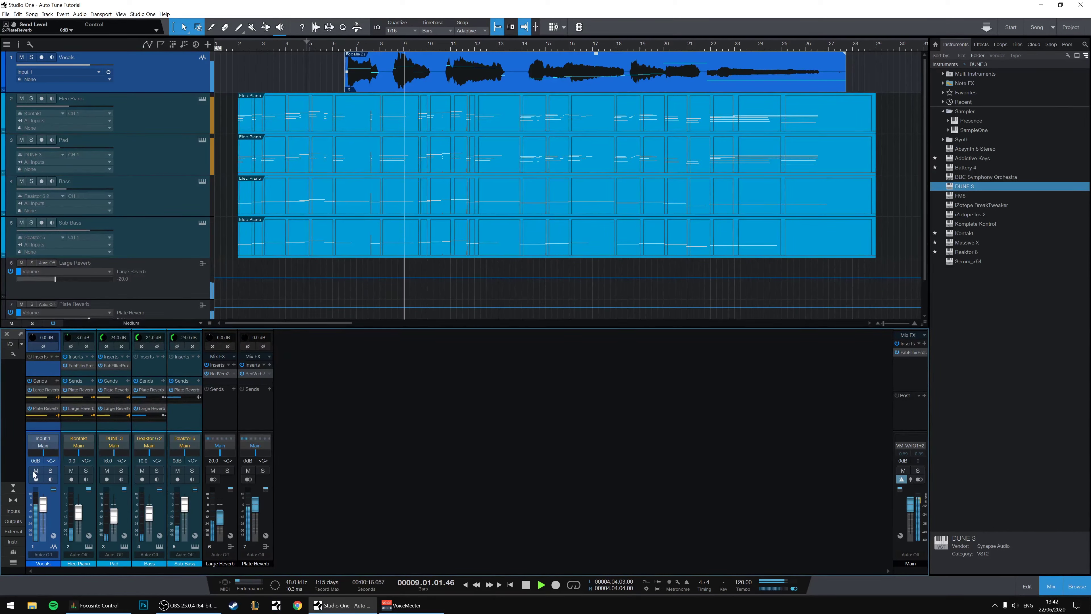
text(-12)
key(Return)
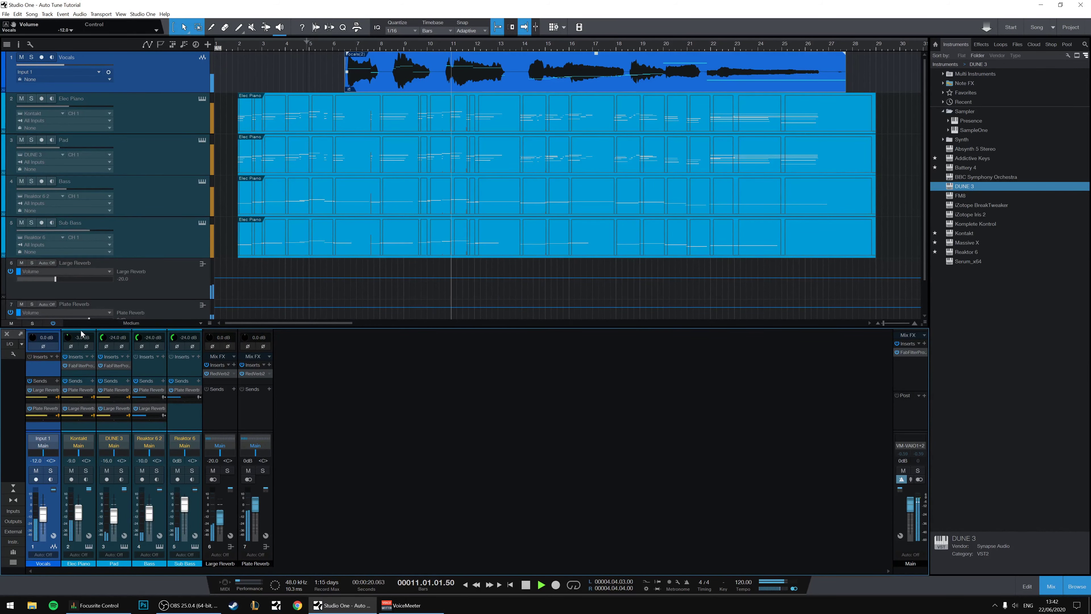
- Enlarge the mixer, insert ValhallaSupermassive from the Delay folder on Vocals, and move playback to bar 6
drag(83, 327, 90, 264)
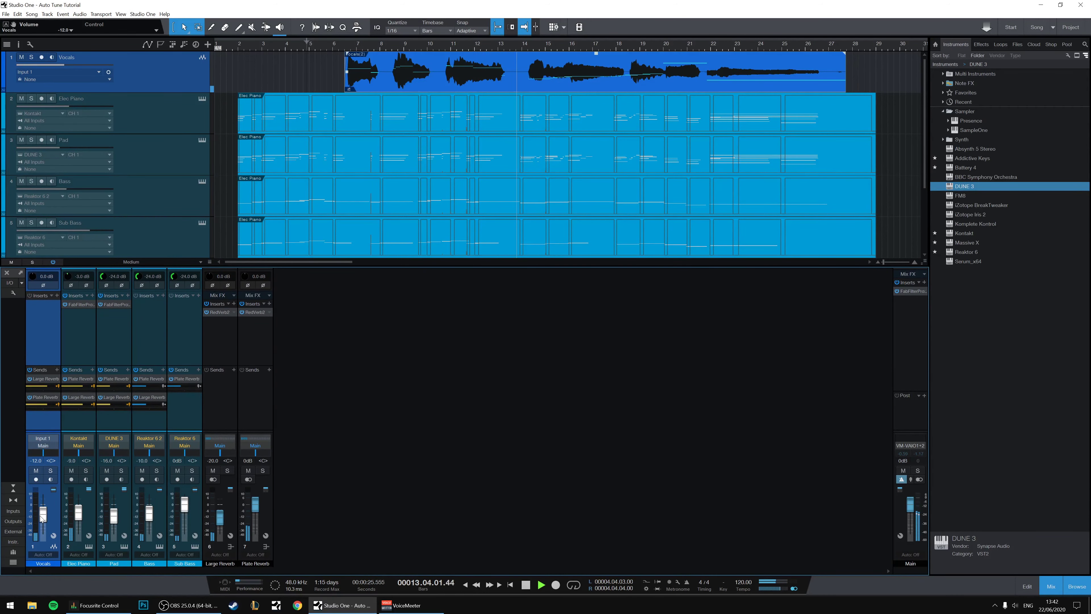
click(57, 295)
click(62, 355)
double_click(115, 383)
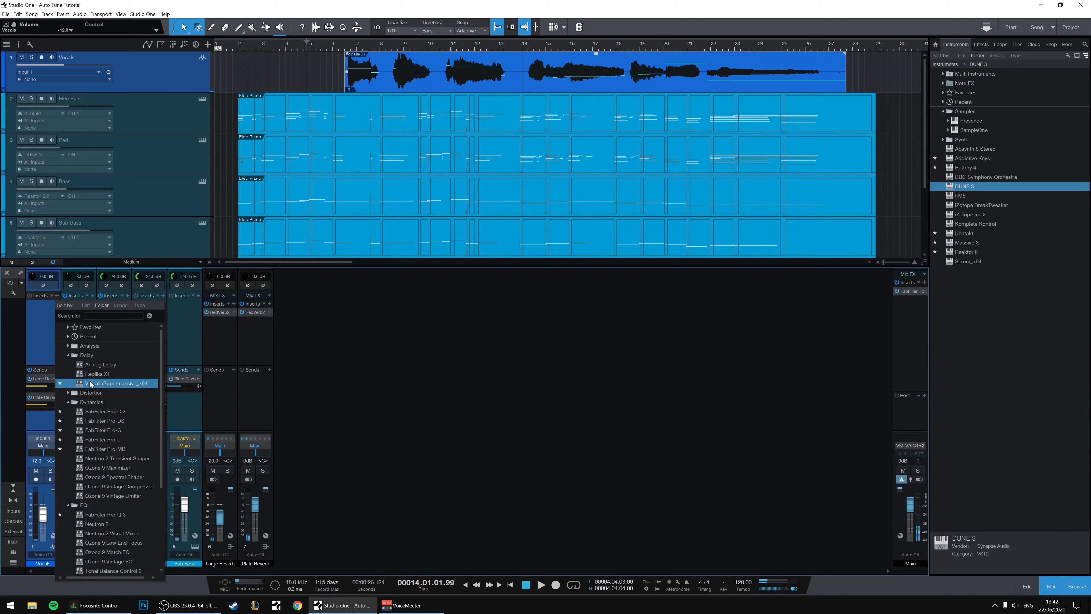
click(335, 46)
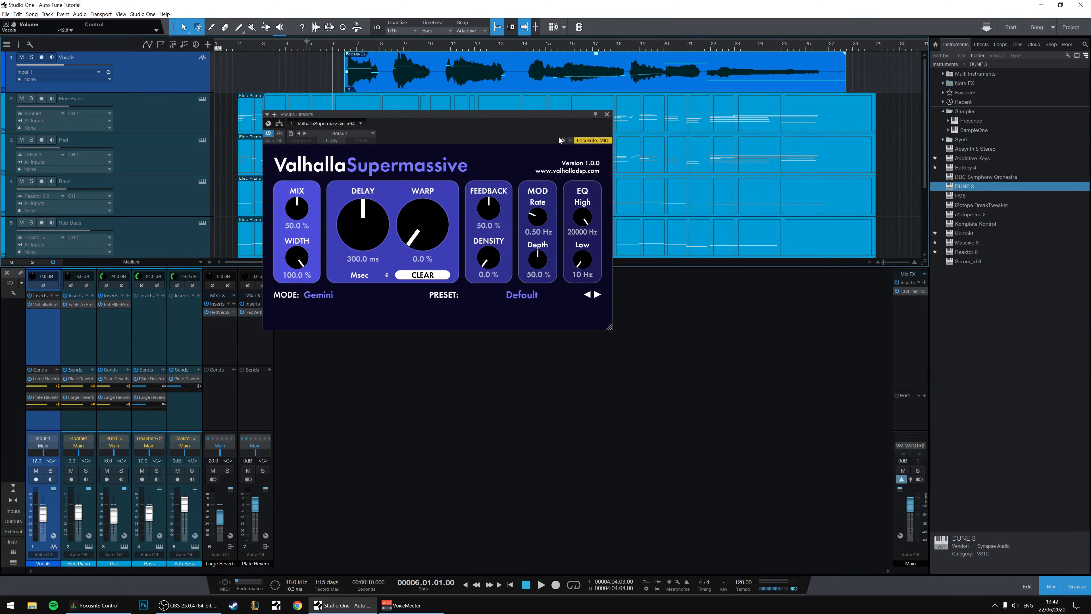
- While playing, set Supermassive's delay to 415.4 ms, mod depth 0% and warp 32.8%, then close it
key(space)
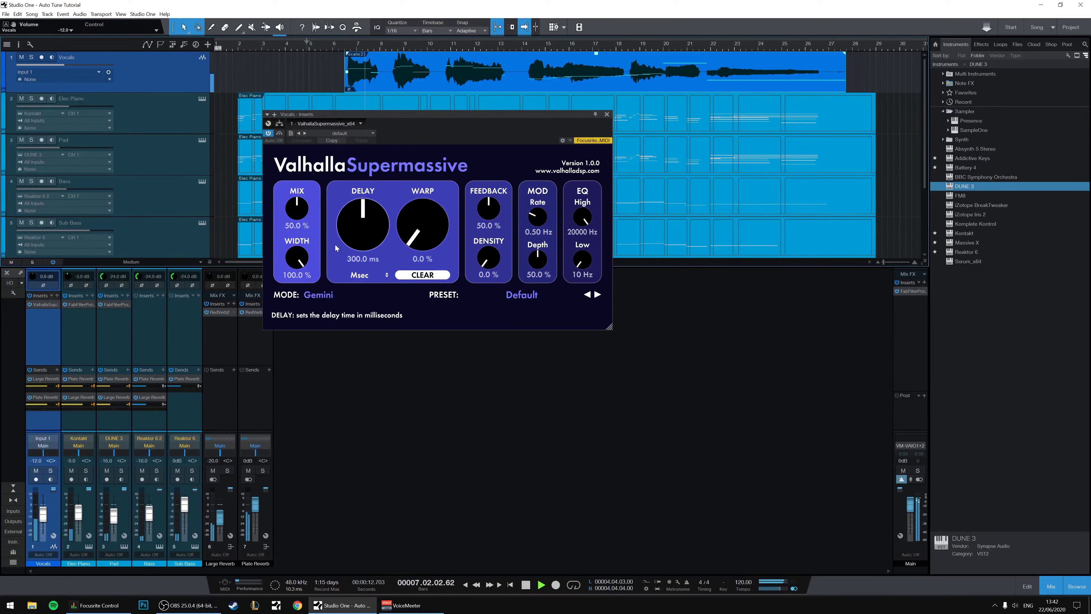
click(297, 258)
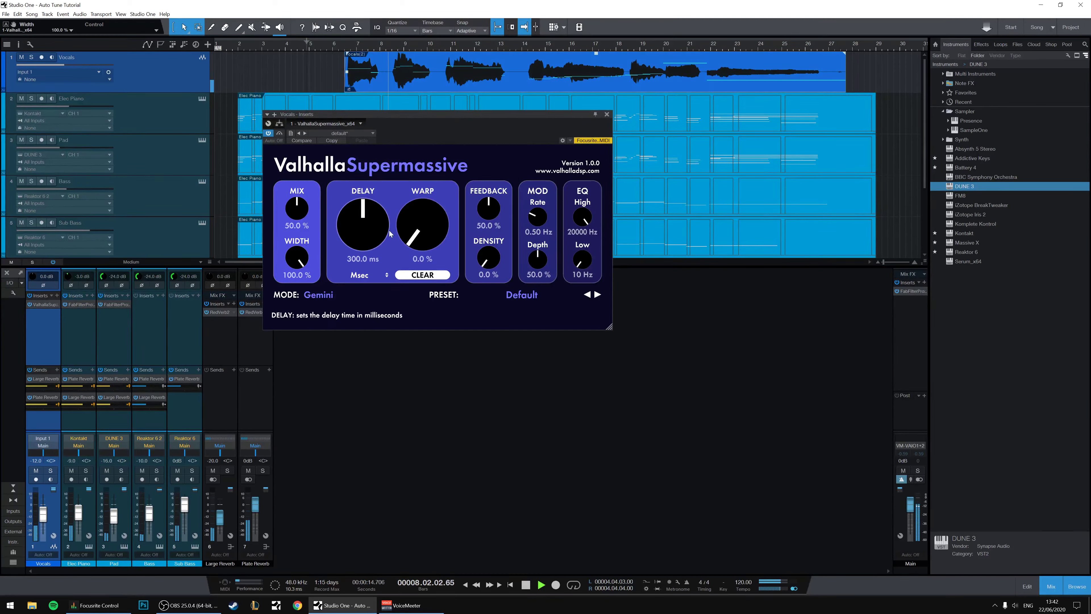
drag(390, 233, 391, 214)
drag(537, 259, 548, 330)
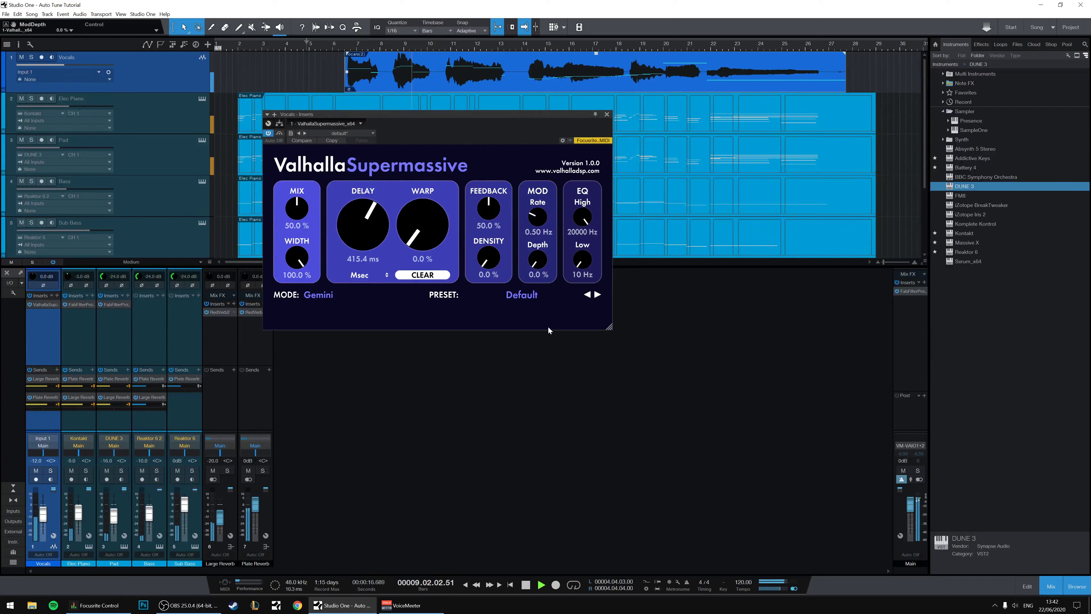
drag(448, 255, 449, 234)
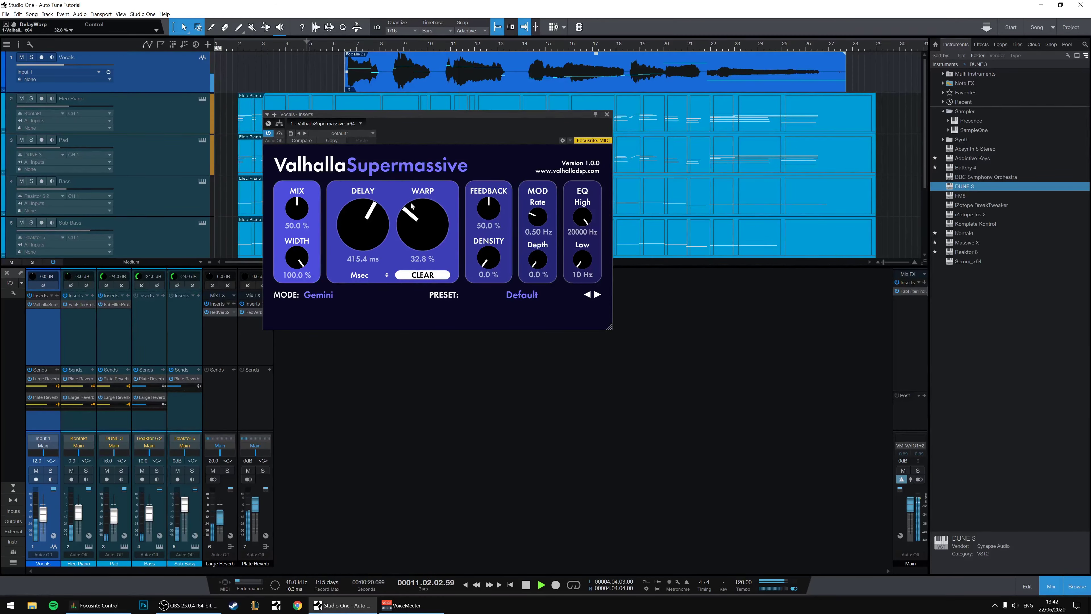
click(607, 114)
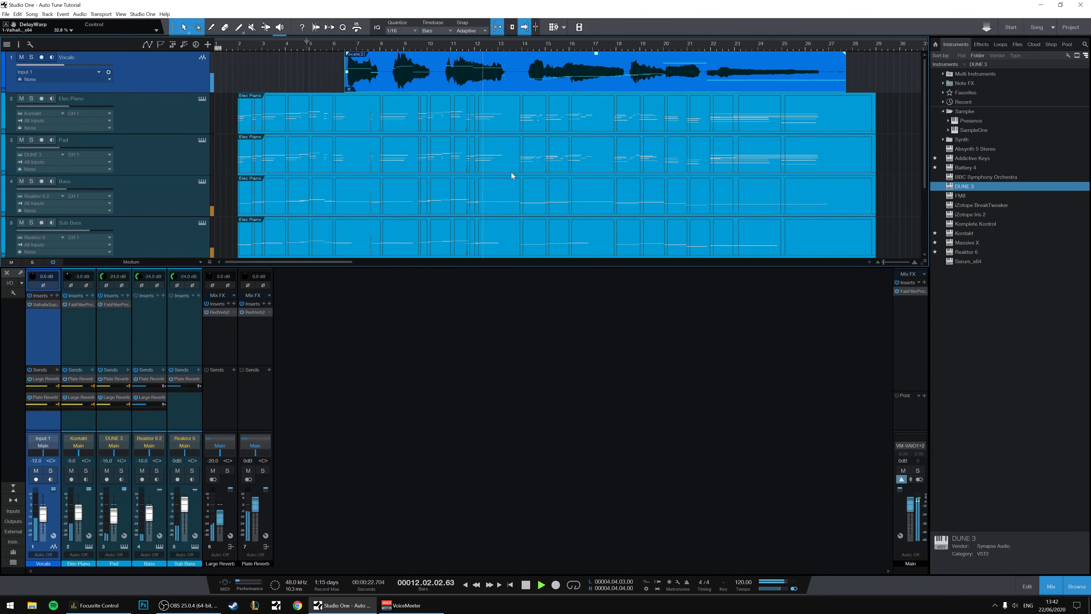
- Set the Vocals channel volume to -20 dB
click(36, 460)
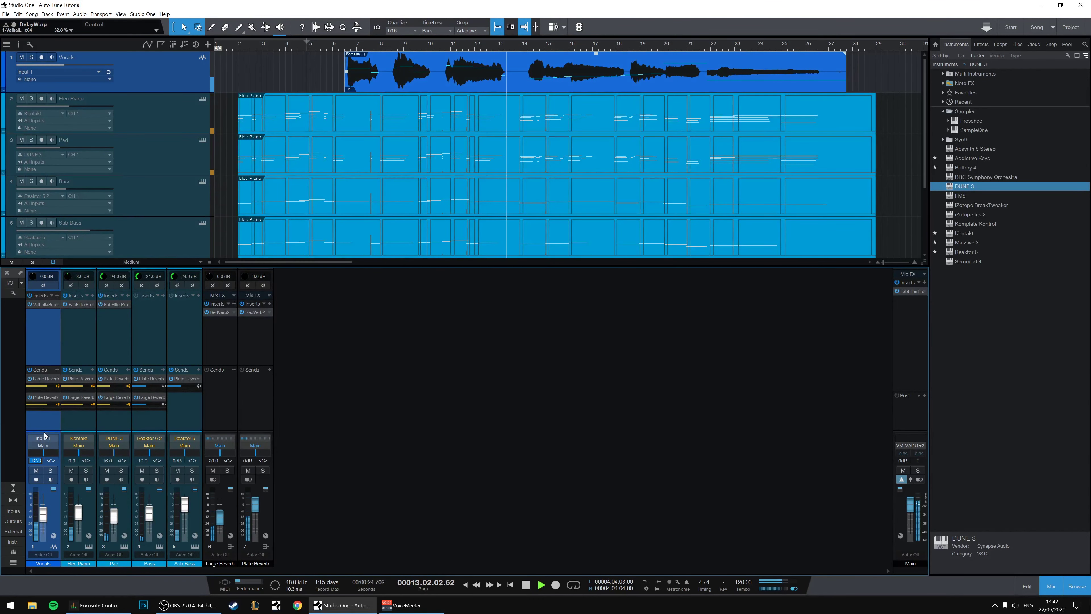
key(Escape)
text(-20)
key(Return)
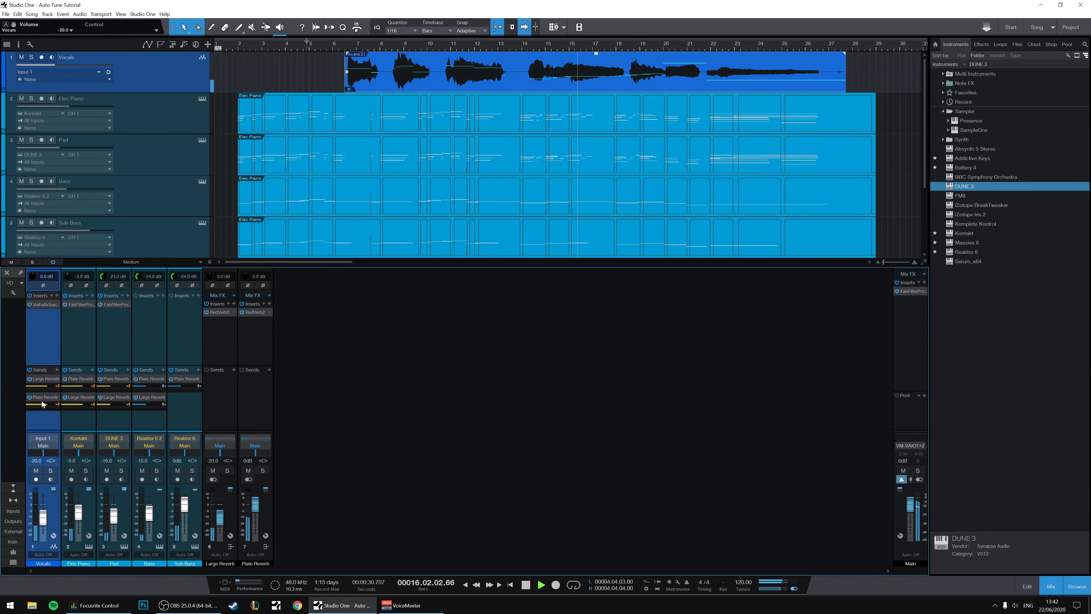
- Raise the Plate Reverb's room size to 138% and close its plugin window
click(254, 312)
click(216, 460)
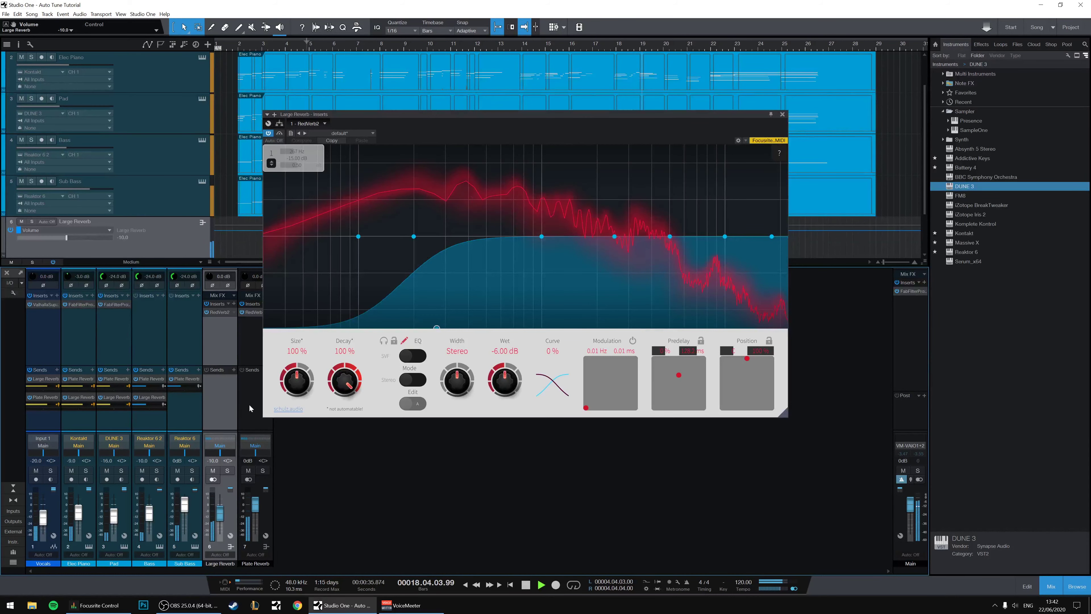
click(255, 413)
drag(297, 387, 296, 378)
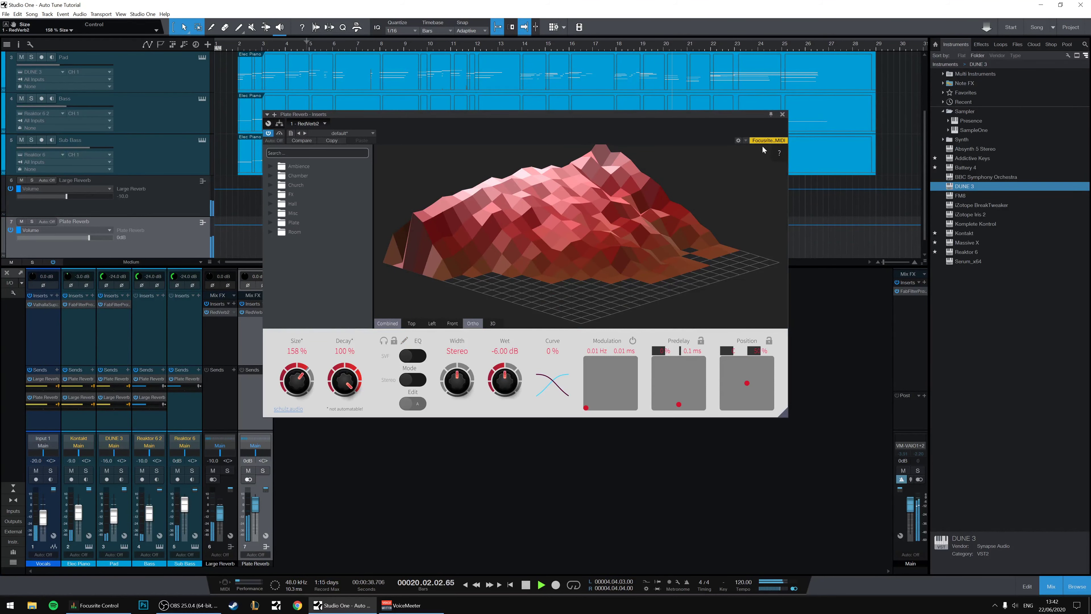
click(782, 114)
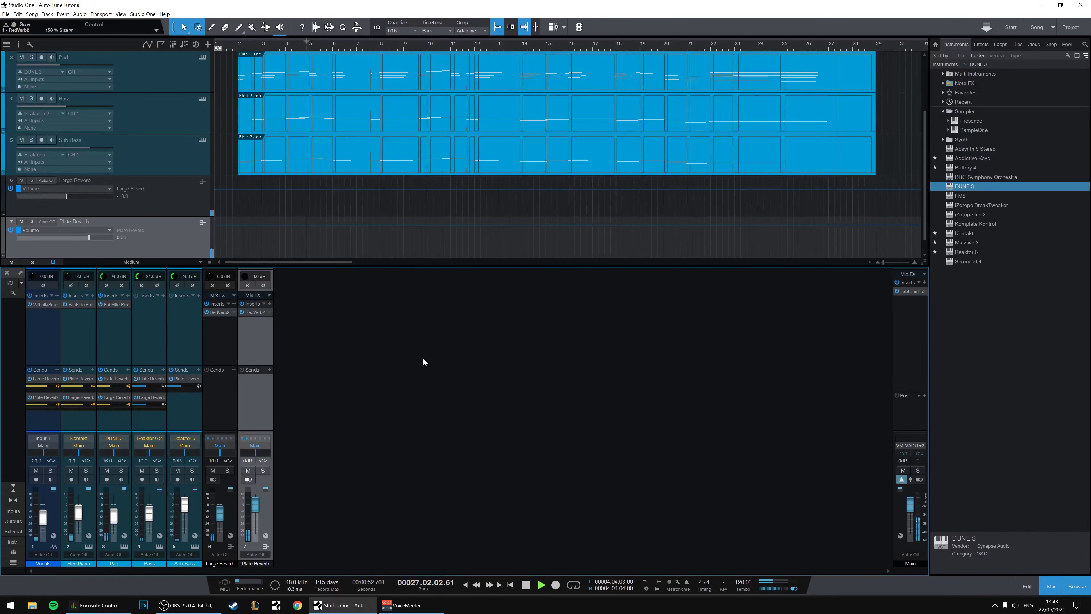
- Stop playback, return the playhead to the song start and clear the vocal selection
key(space)
click(234, 51)
click(274, 83)
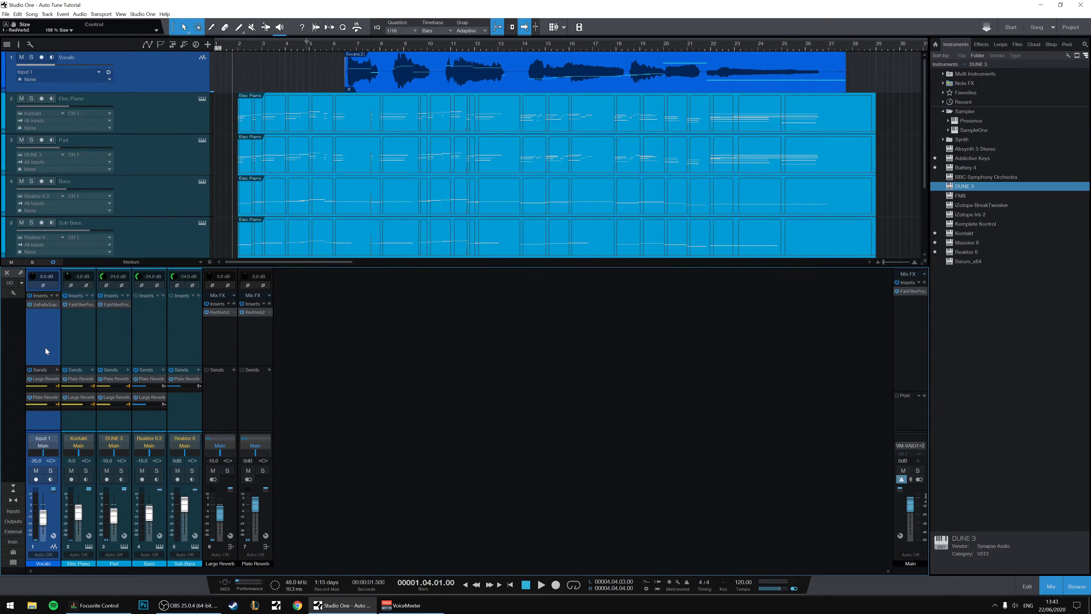
- Select Elec Piano, Pad and Bass, set the Bass volume to -8 dB, and play the song
click(125, 358)
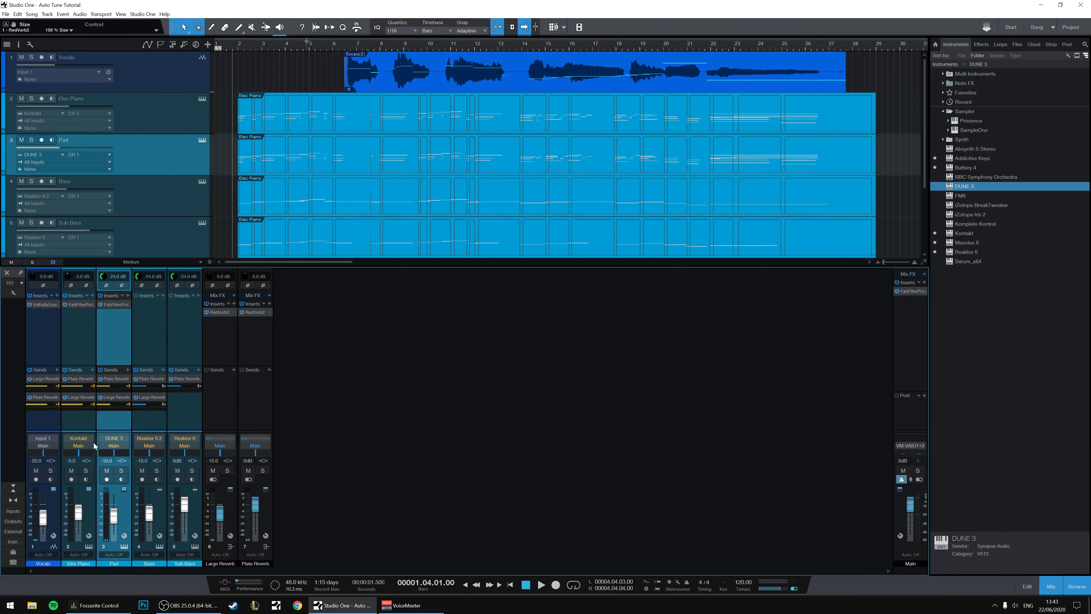
click(106, 459)
click(84, 432)
click(107, 427)
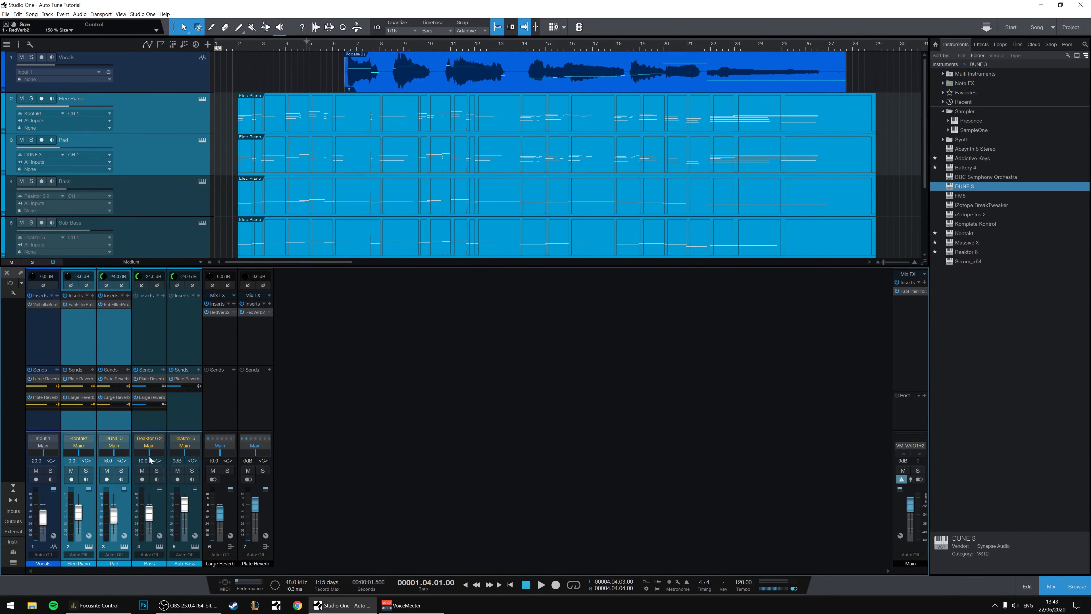
click(144, 424)
click(145, 469)
shift+click(150, 471)
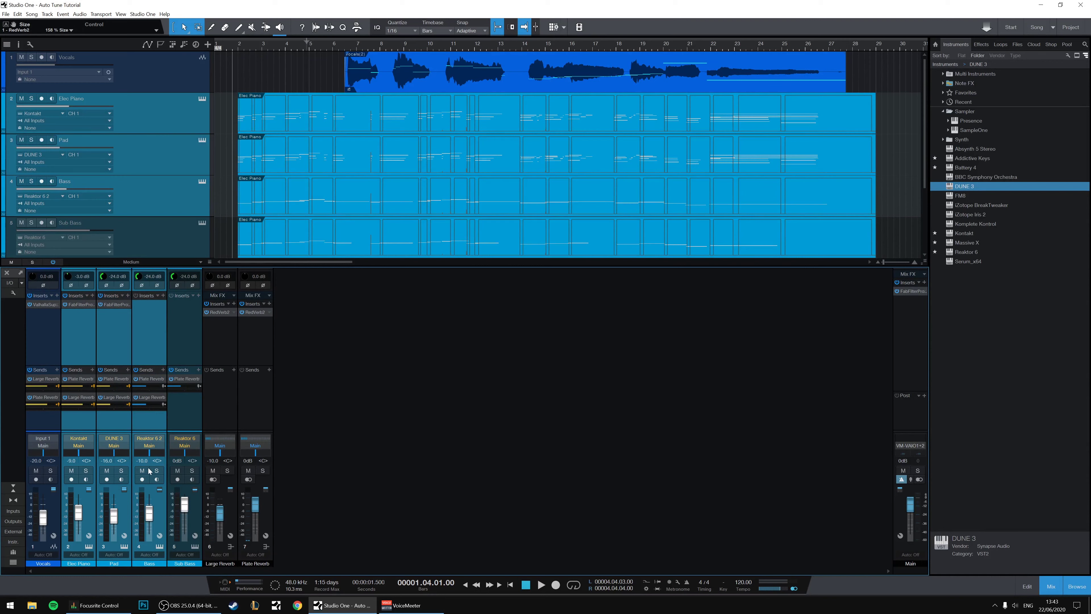
text(-8)
key(Return)
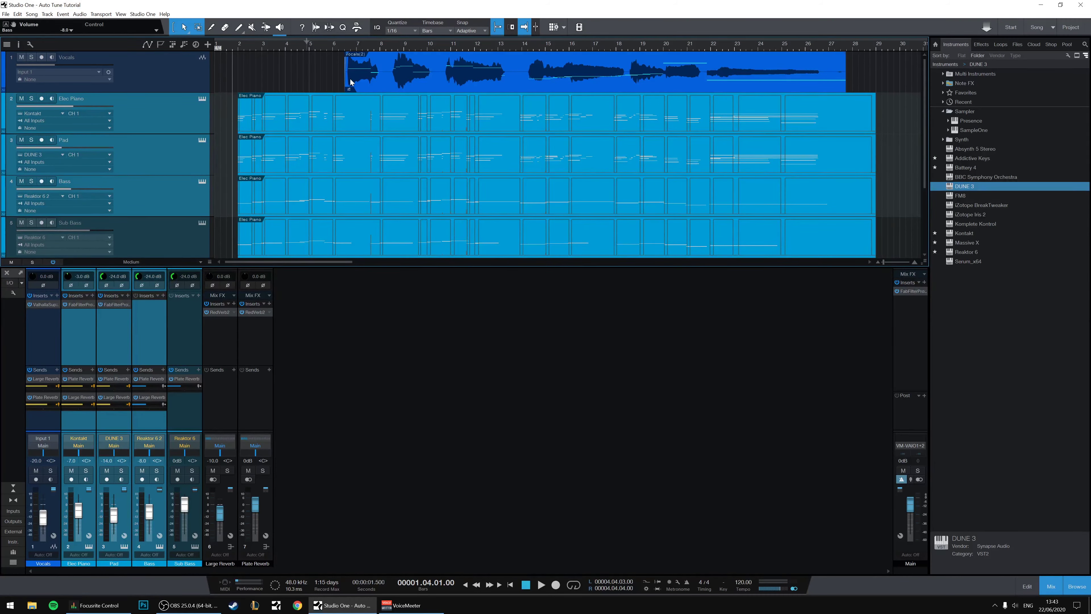
key(space)
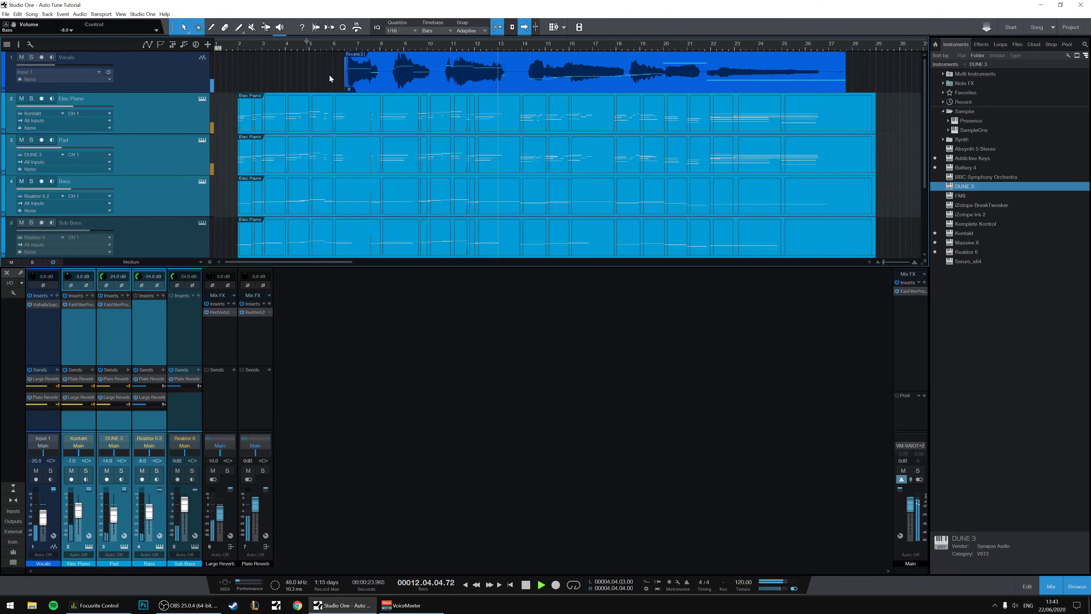
- Open the vocal in Melodyne and raise the bar-12 note a semitone to F# 5, replaying it
click(549, 87)
double_click(552, 88)
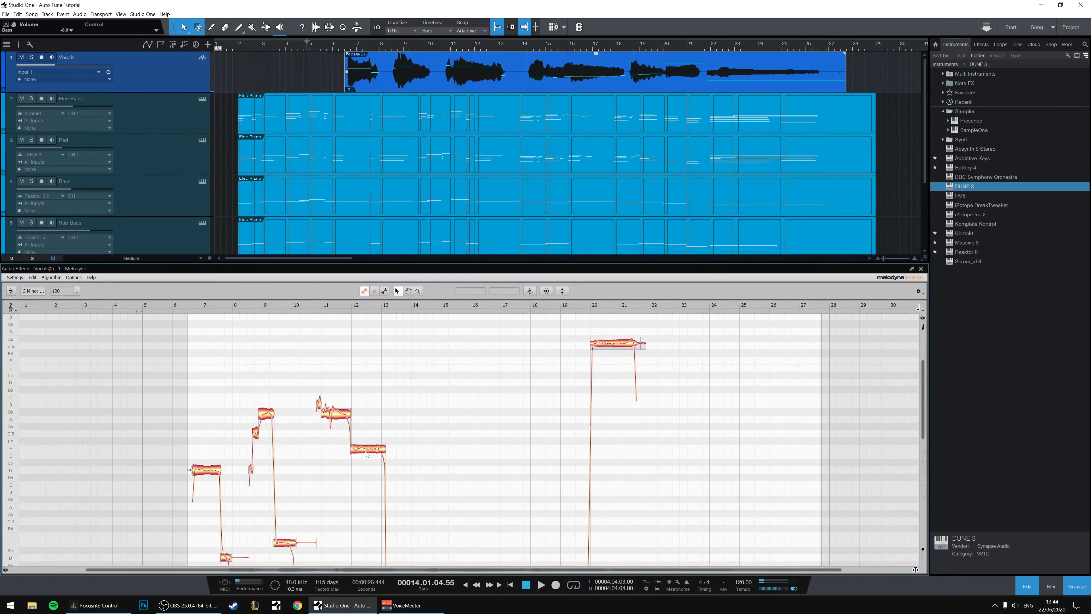
drag(365, 452, 368, 443)
key(space)
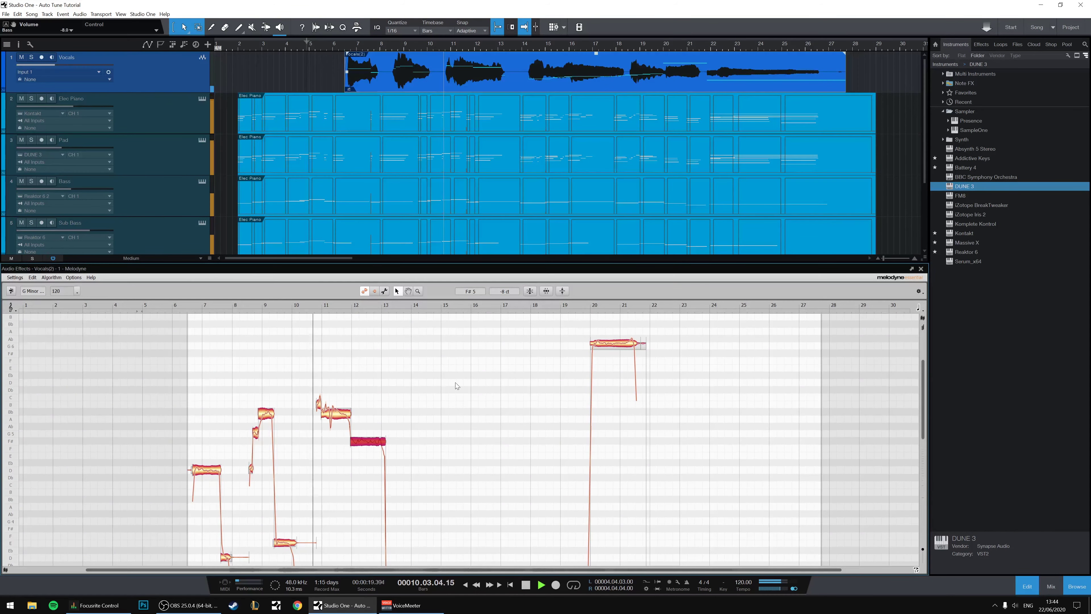
click(457, 383)
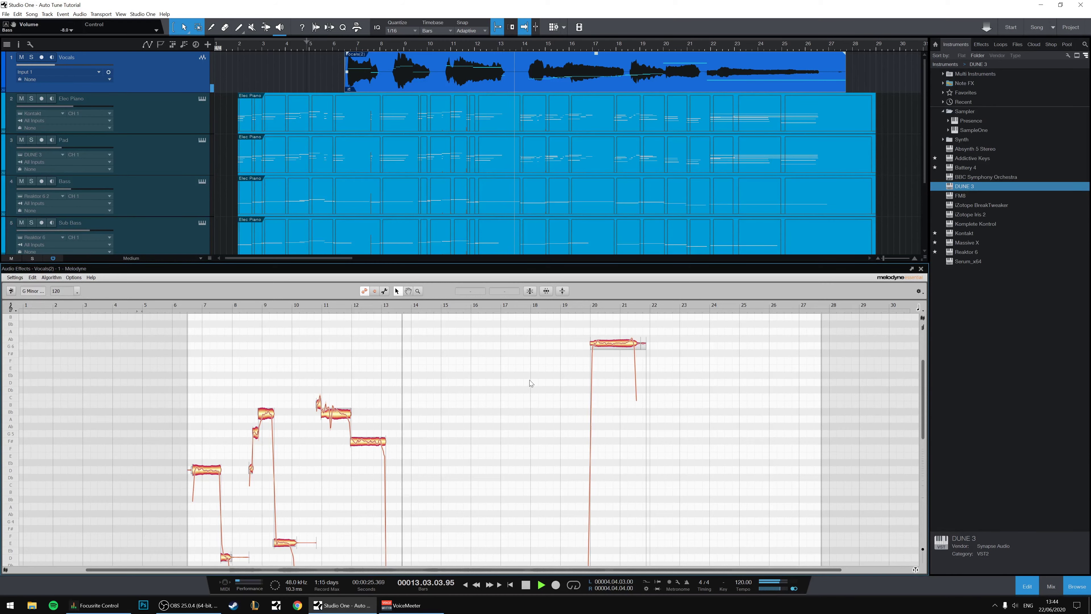
- Scroll down and return to the mix console with F3
scroll(542, 377, down, 3)
scroll(543, 377, down, 10)
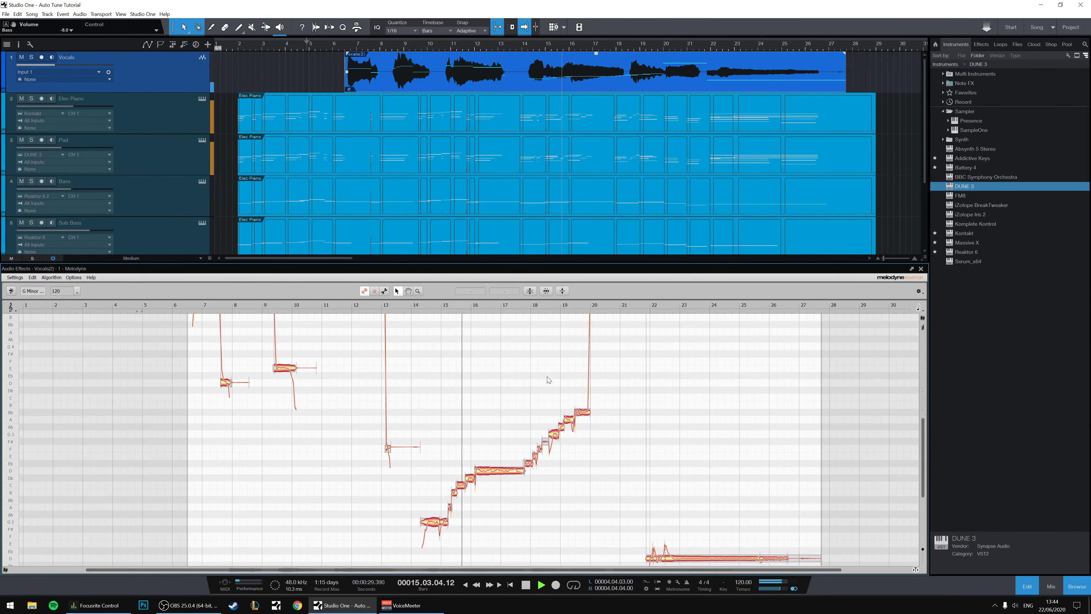
key(F3)
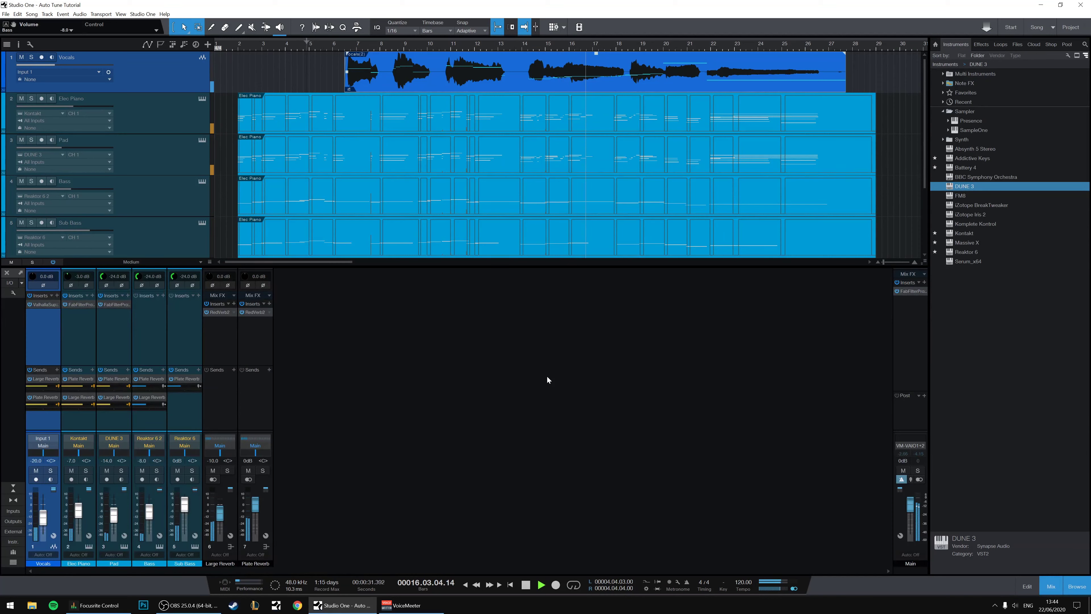
- Raise the Vocals level to -10 dB, then briefly open and close its Supermassive insert
drag(43, 518, 43, 513)
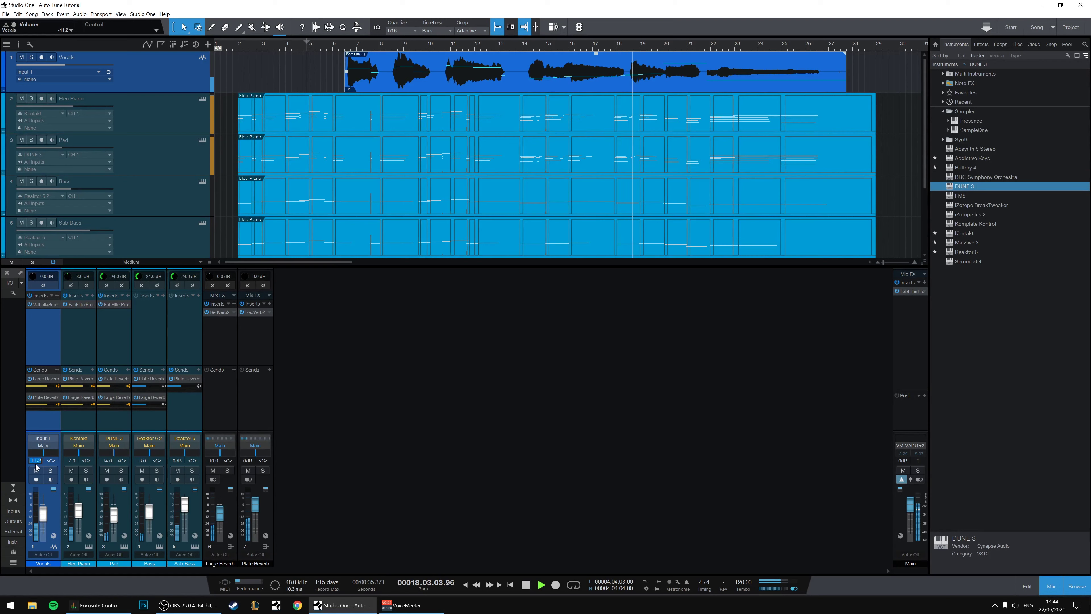
text(-10)
key(Return)
click(48, 304)
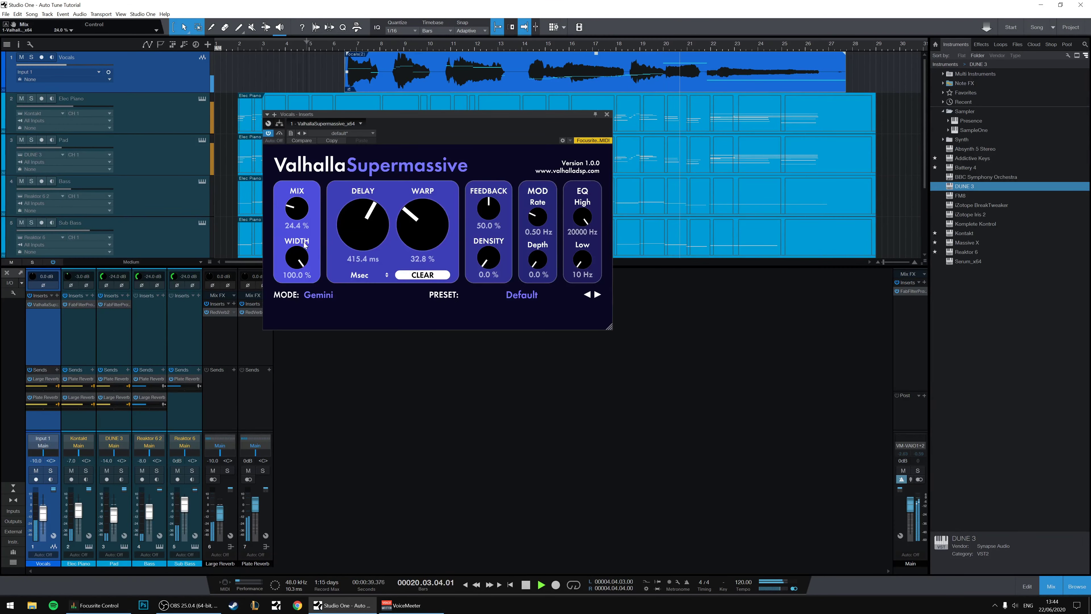
click(606, 114)
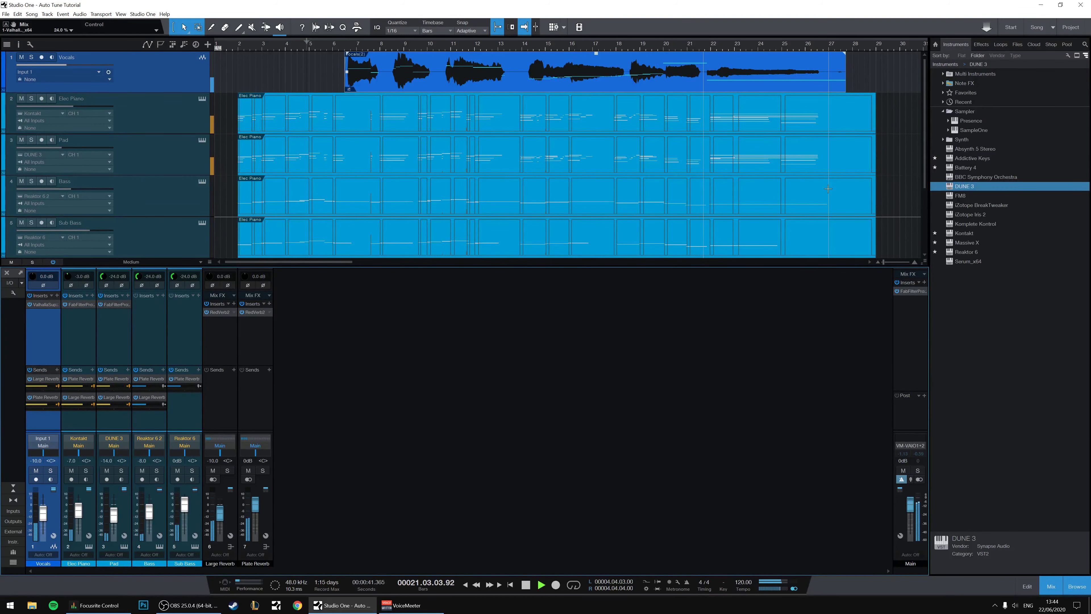
- Load J37 Stereo from the Distortion category onto the Main bus inserts
click(926, 280)
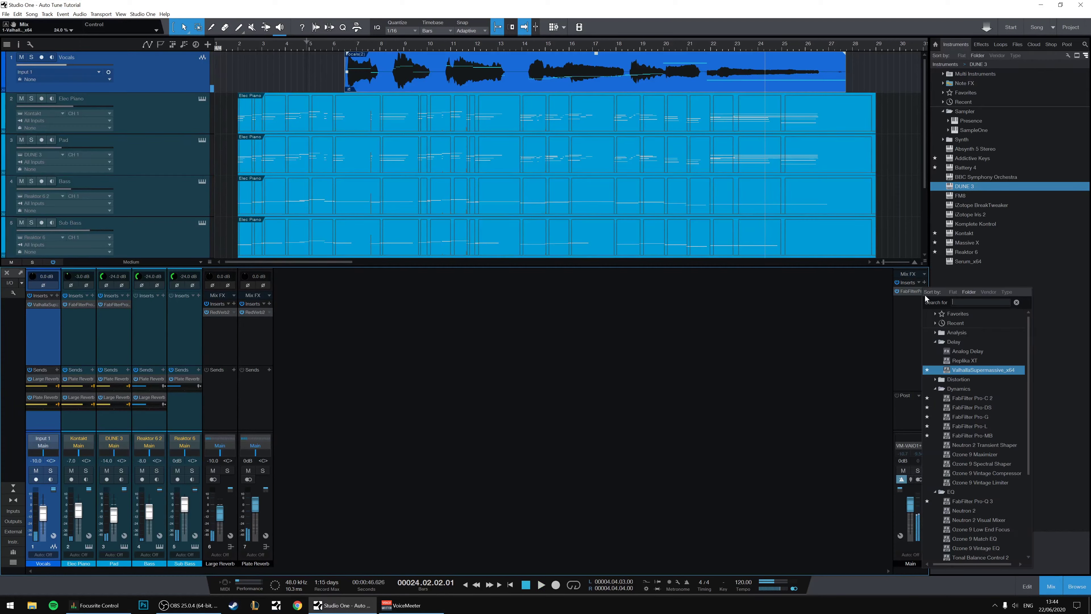
scroll(934, 359, down, 1)
click(935, 361)
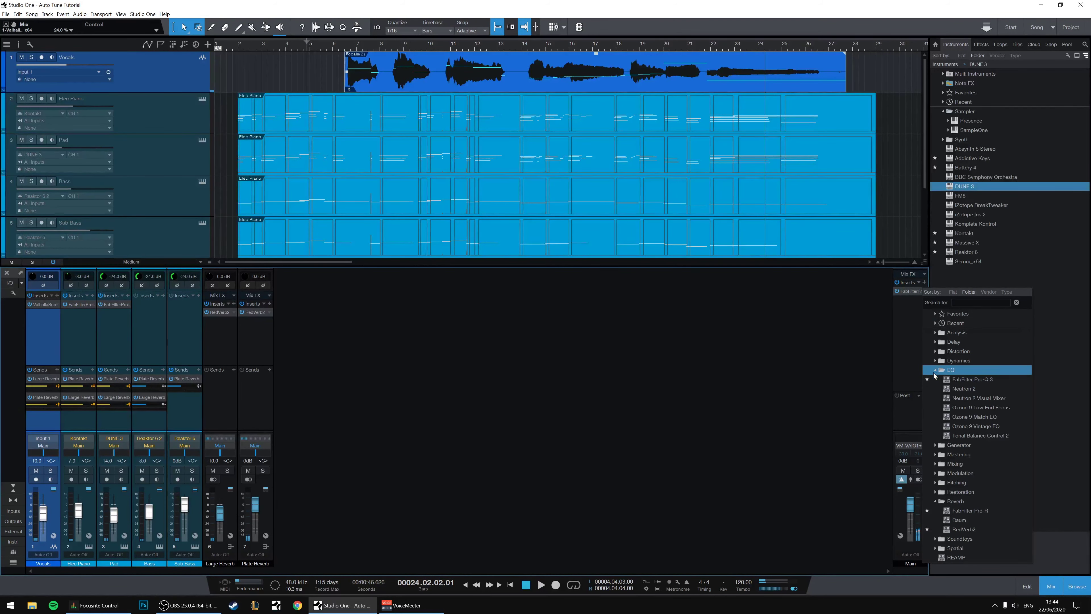
click(935, 370)
click(936, 360)
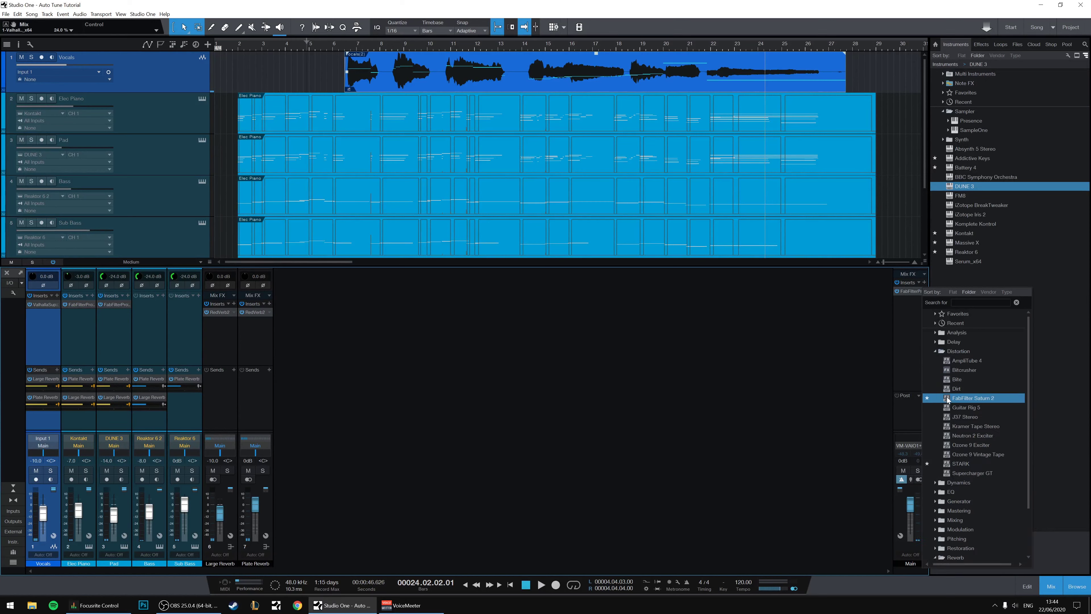
double_click(953, 418)
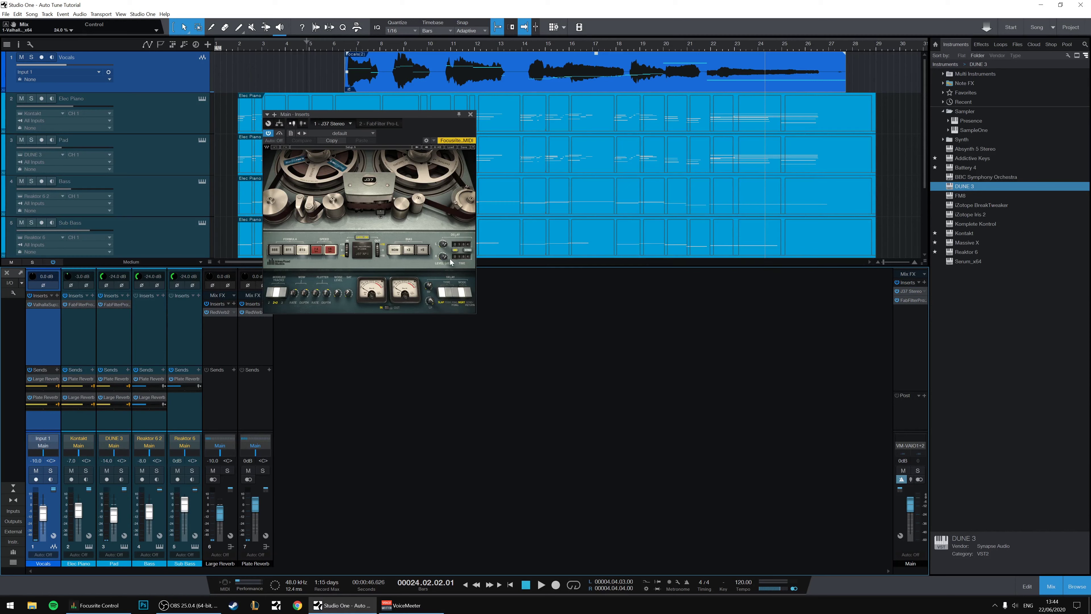
- Adjust J37 noise, lower its slap delay level, set bias to +3, play from start, then close it
drag(343, 296, 342, 289)
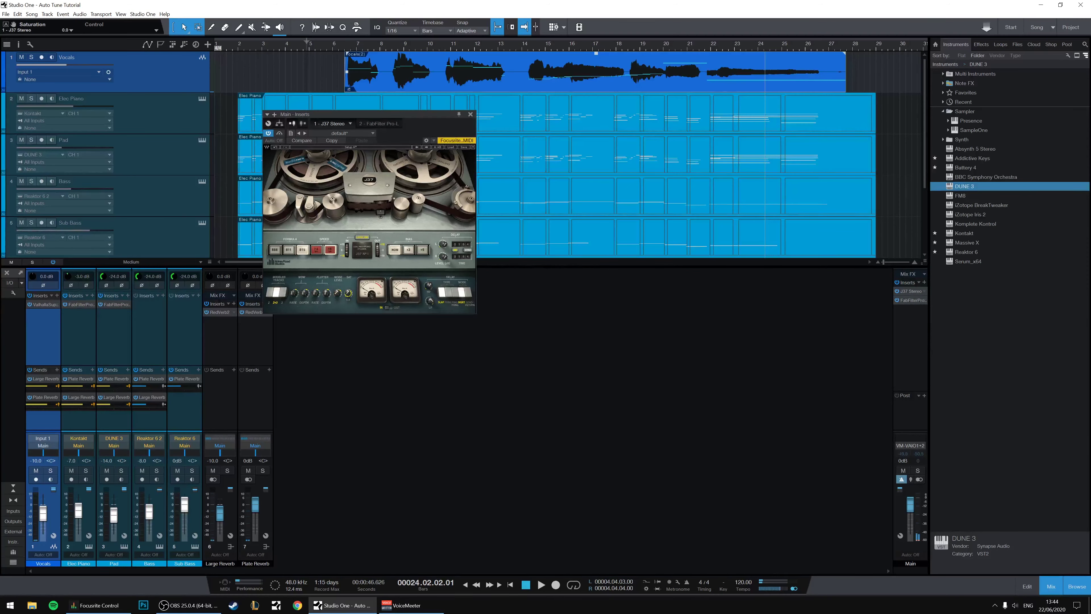
click(232, 45)
drag(443, 244, 444, 259)
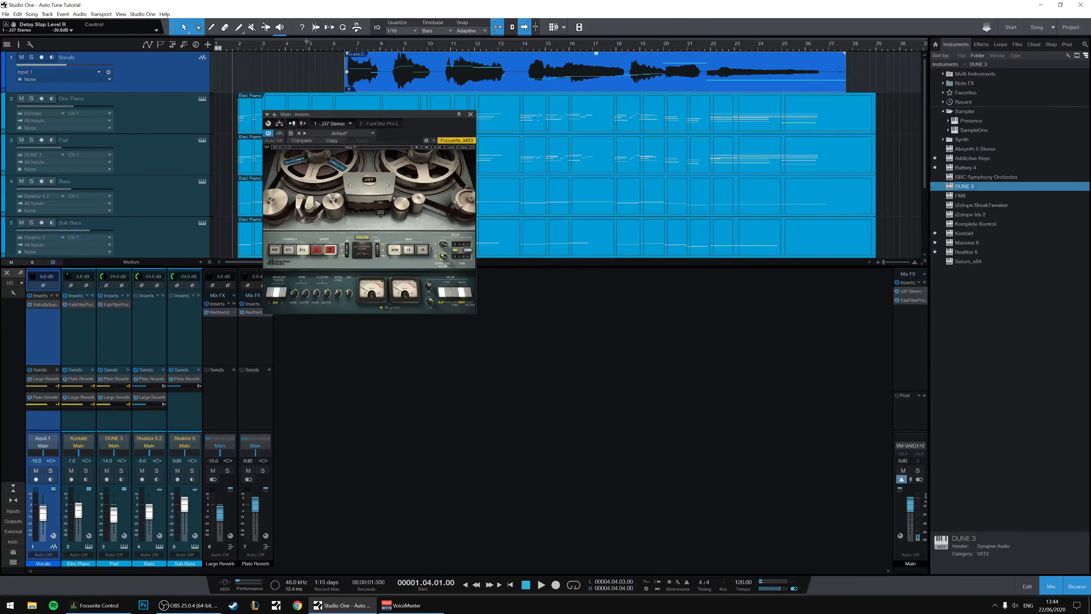
click(410, 250)
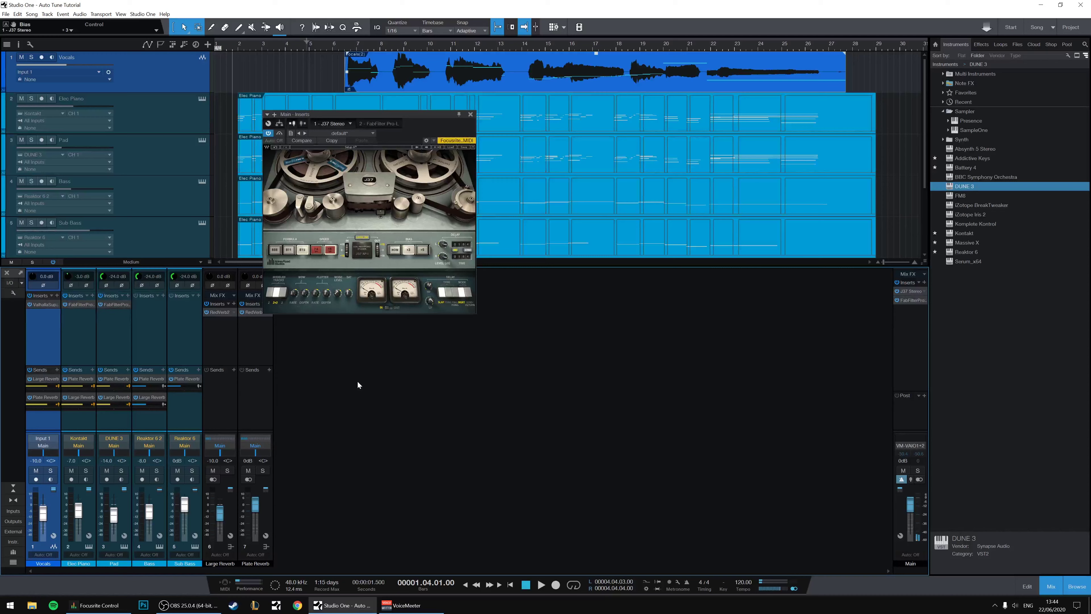
key(space)
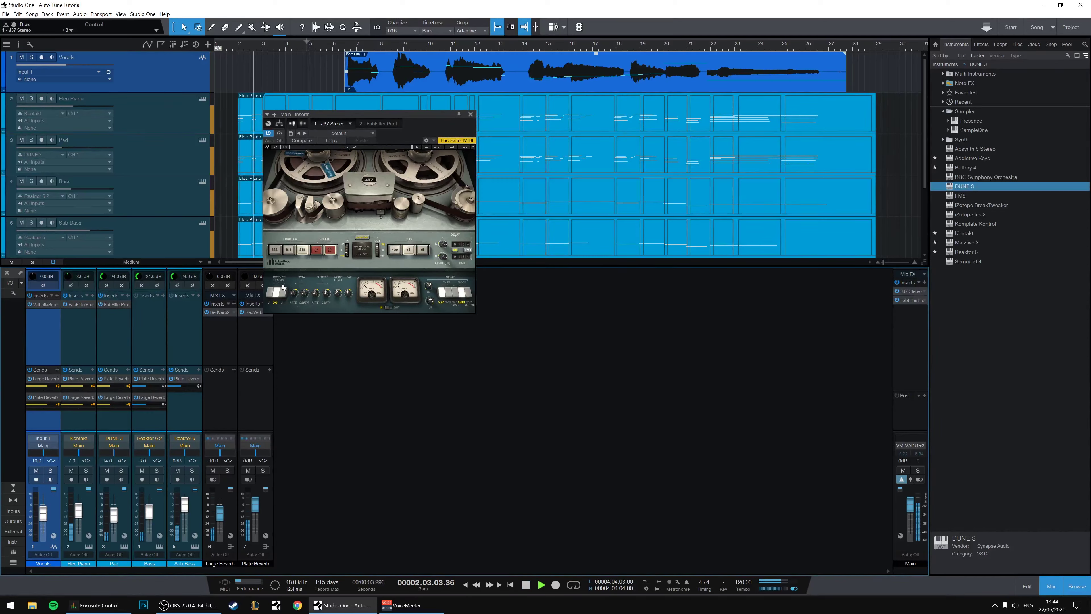
click(470, 114)
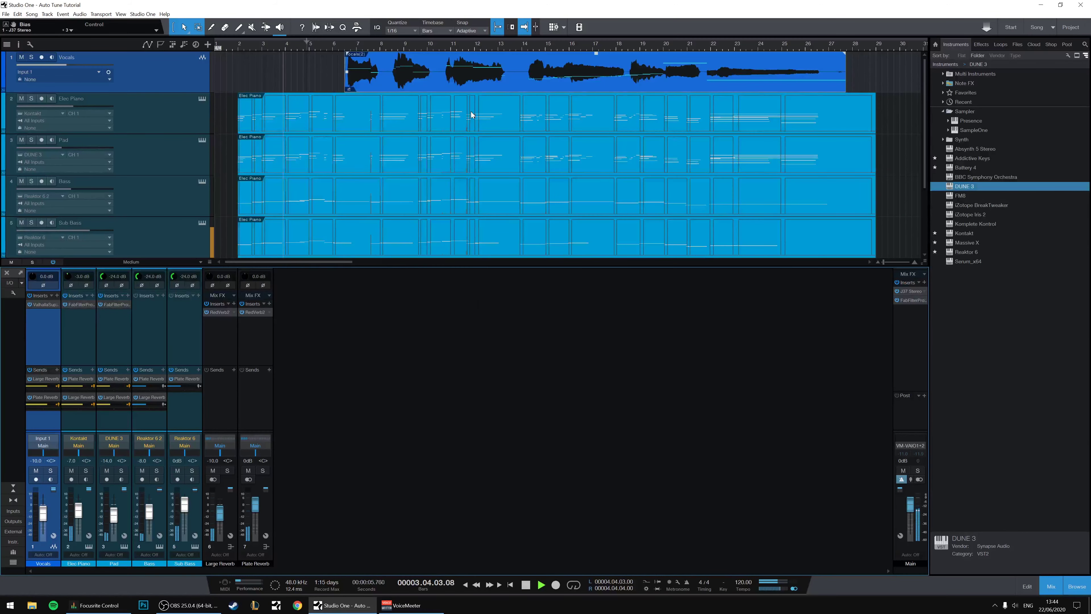
- Browse the Vocals insert plugin list without adding anything, then stop playback
click(57, 296)
click(68, 364)
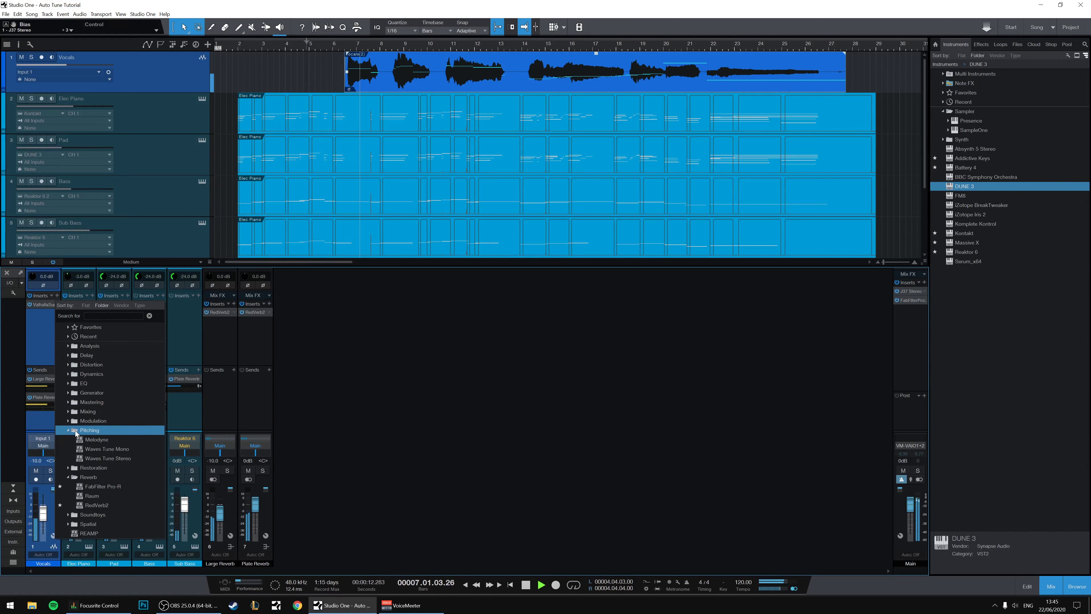
click(372, 432)
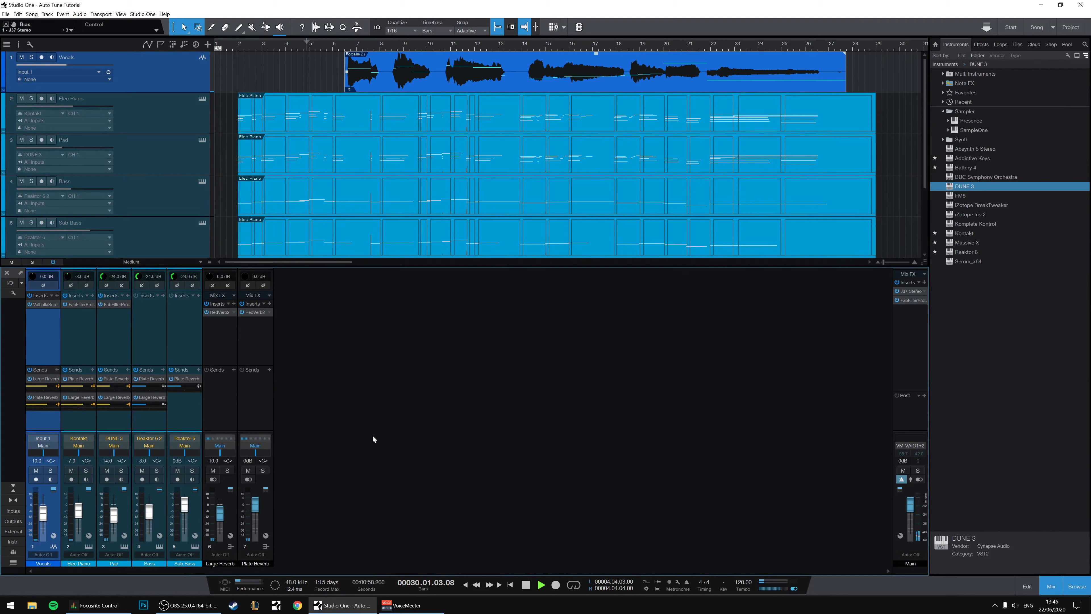
key(space)
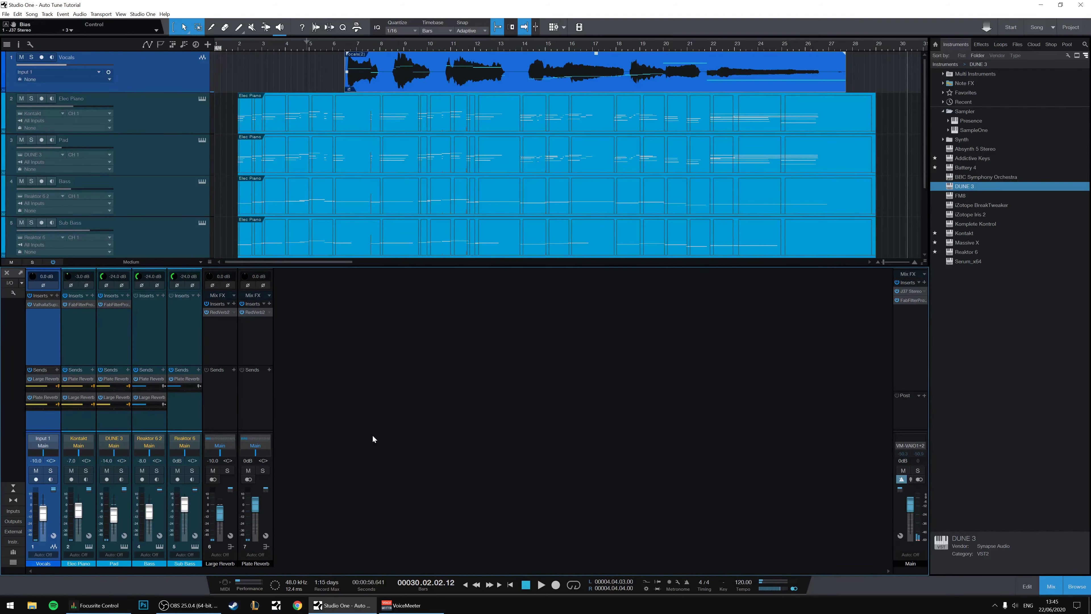